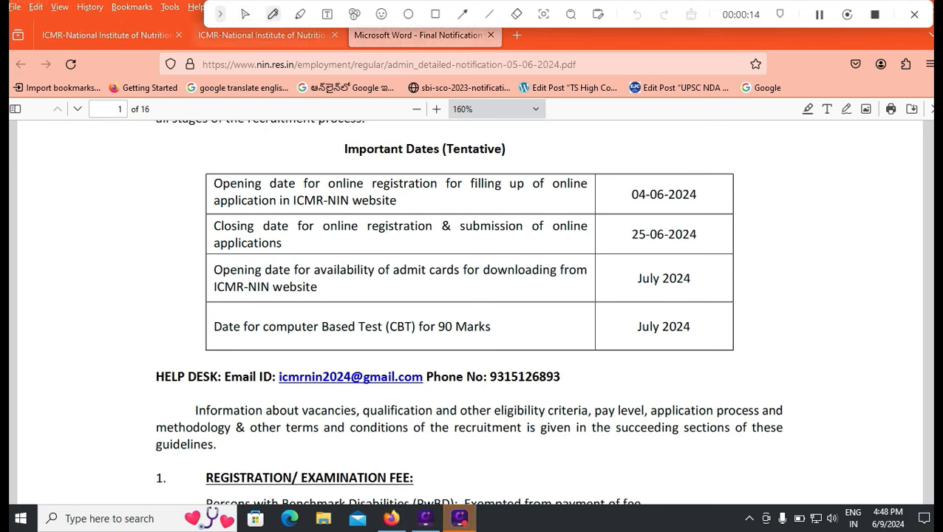
Draw freehand pen ticks beside the closing date 25-06-2024 and the Computer Based Test date in the Important Dates table
click(273, 14)
drag(700, 243, 729, 230)
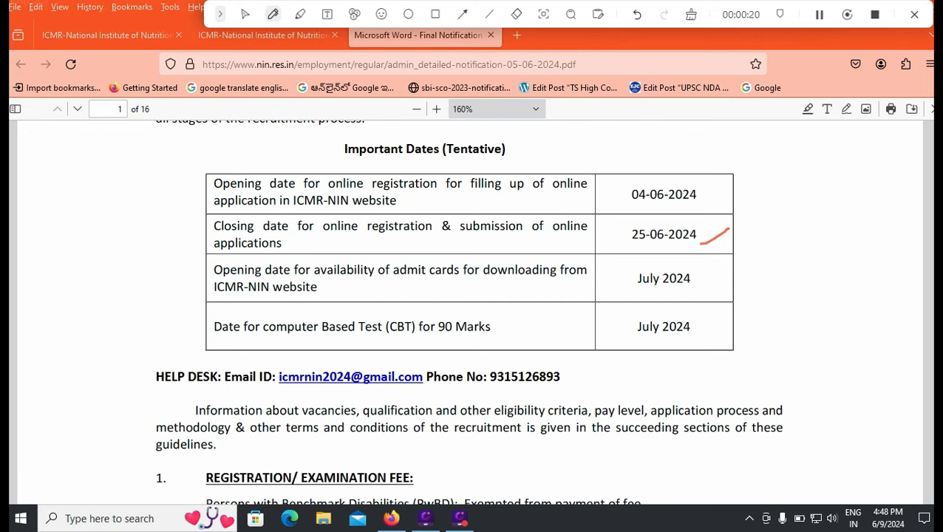
drag(695, 326, 748, 311)
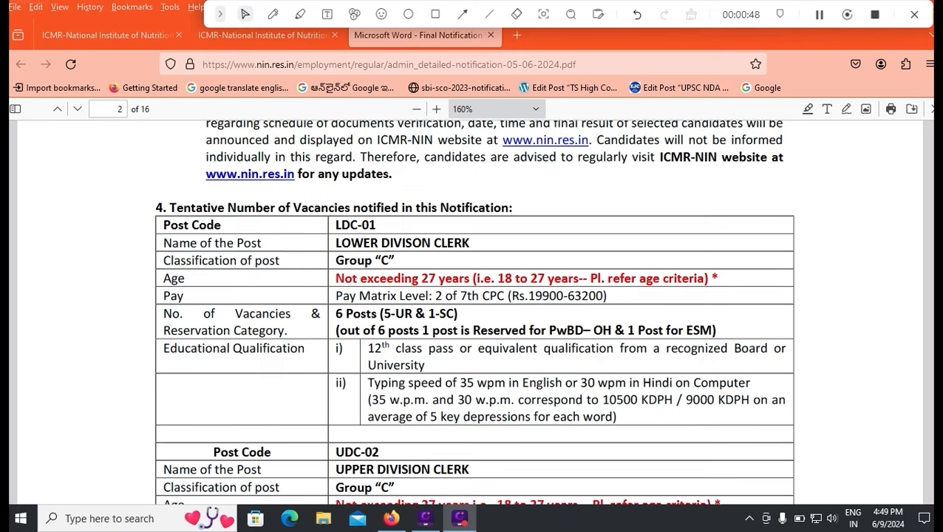
Examine the notification's vacancy tables for each post's age limit, pay and qualifications, and go back to the registration fee section
scroll(474, 310, down, 2)
scroll(474, 311, down, 2)
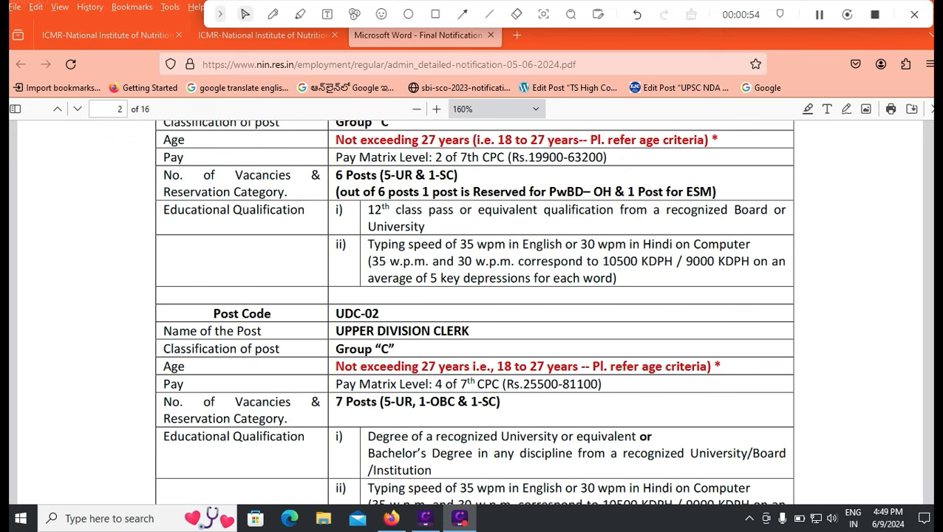
scroll(474, 311, down, 2)
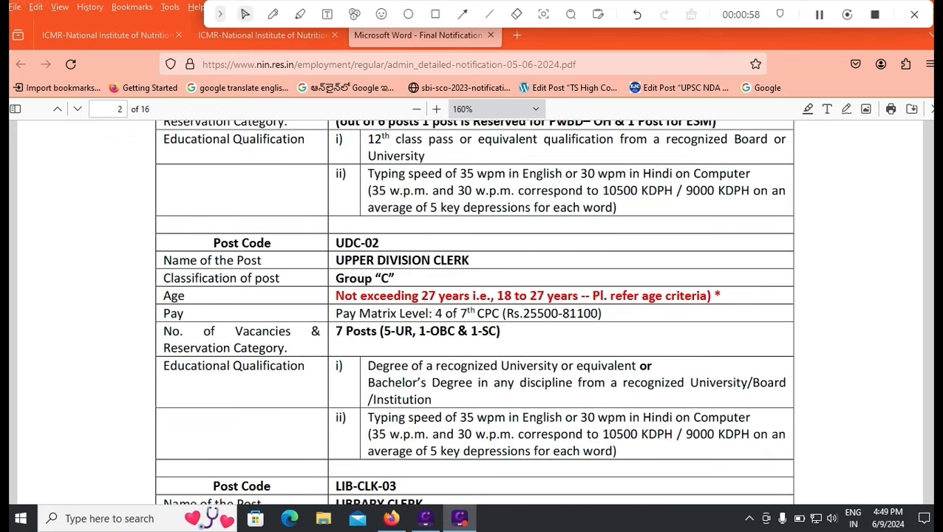
scroll(473, 311, down, 4)
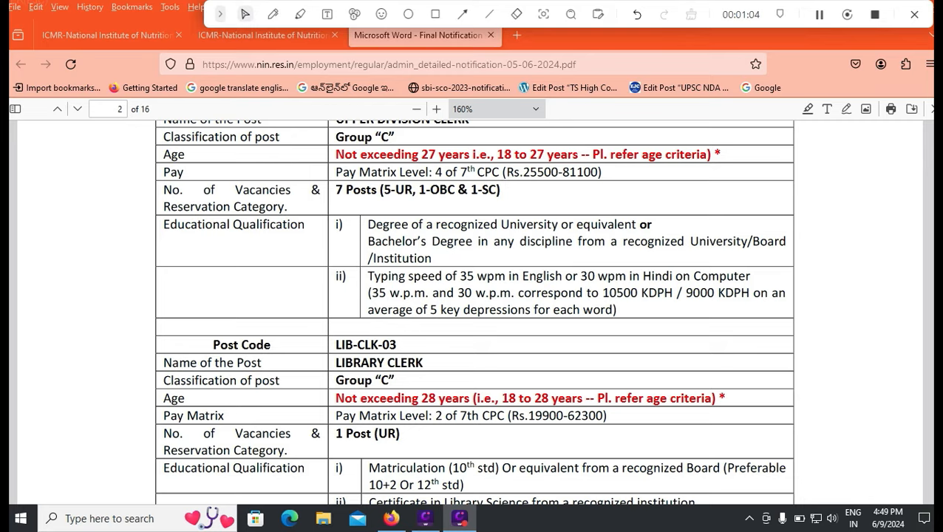
scroll(473, 311, down, 2)
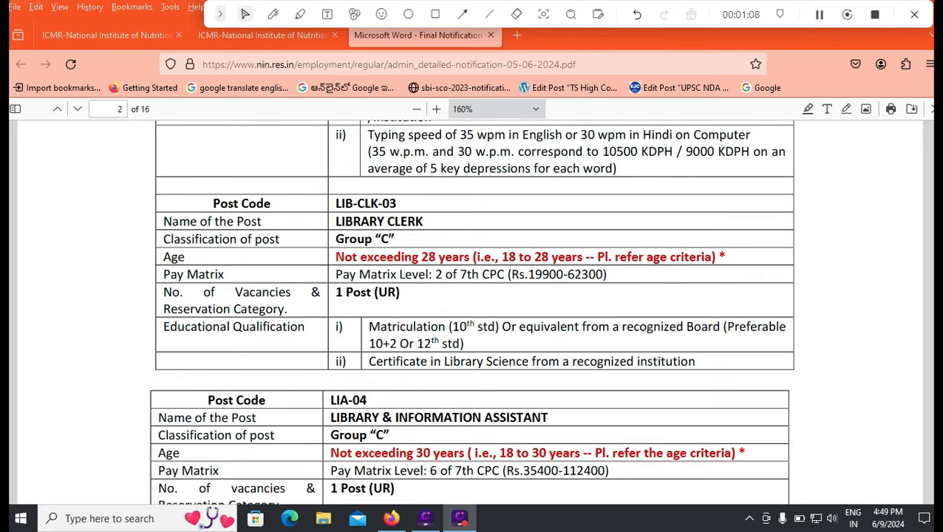
scroll(473, 310, down, 1)
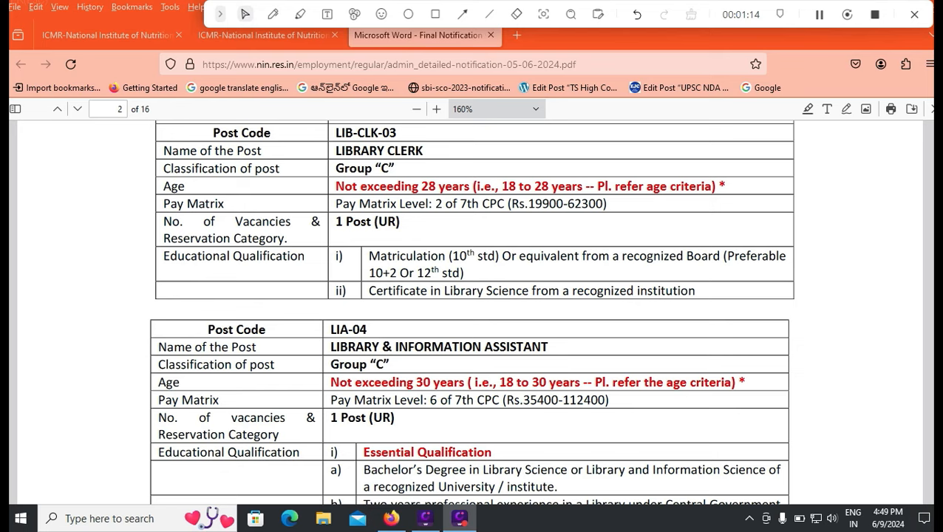
scroll(471, 311, down, 2)
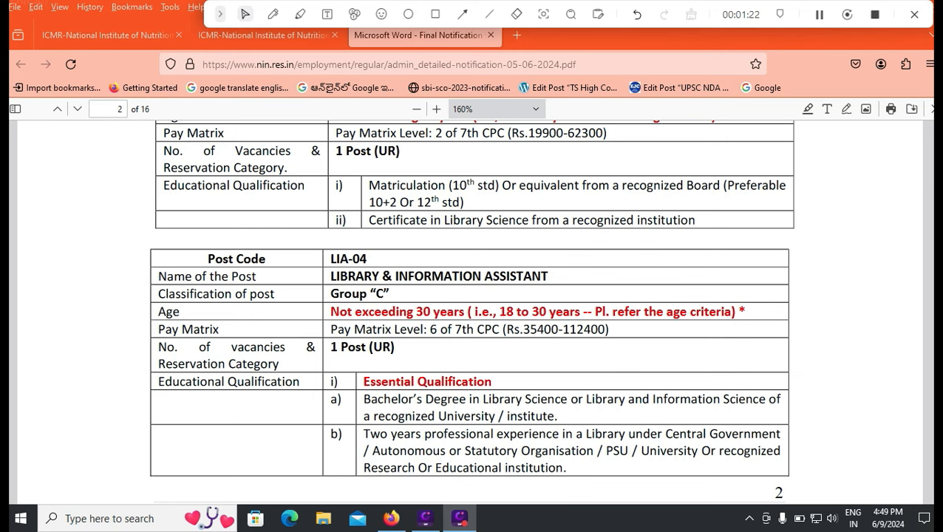
scroll(470, 311, down, 8)
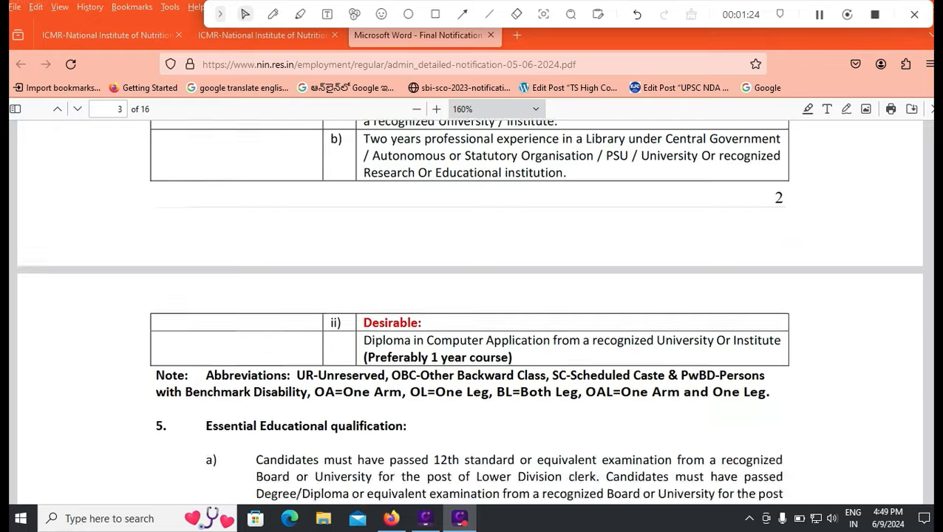
scroll(779, 288, up, 15)
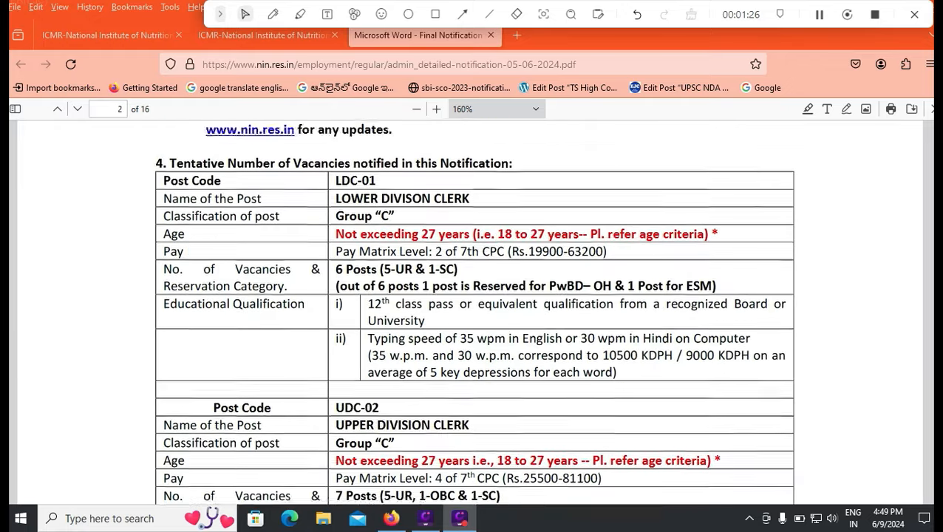
scroll(779, 288, up, 5)
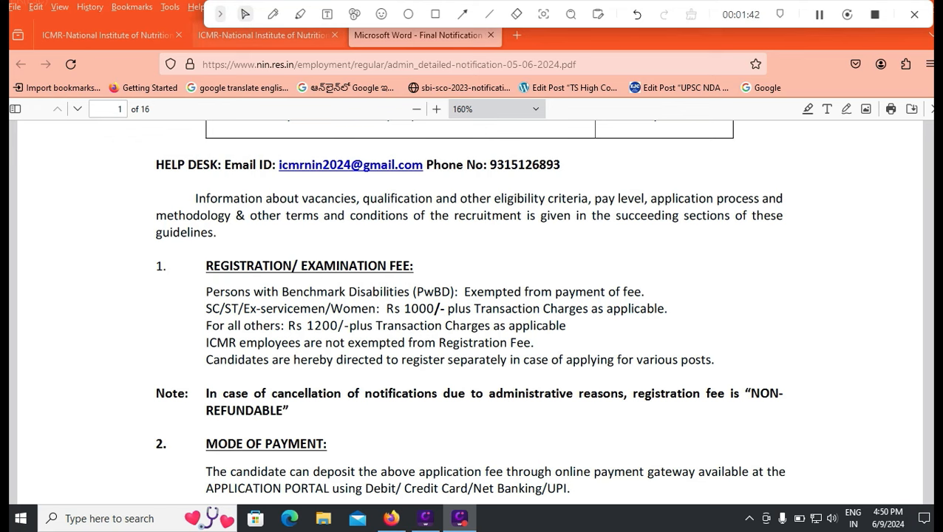
Go to the ICMR-NIN application portal's login page and draw a rectangle around New Registration
click(262, 35)
scroll(471, 301, down, 2)
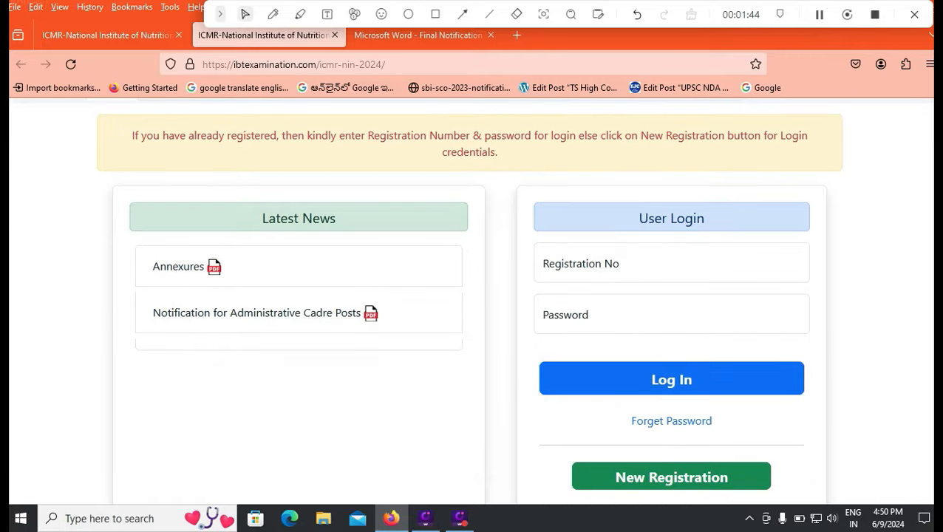
click(435, 14)
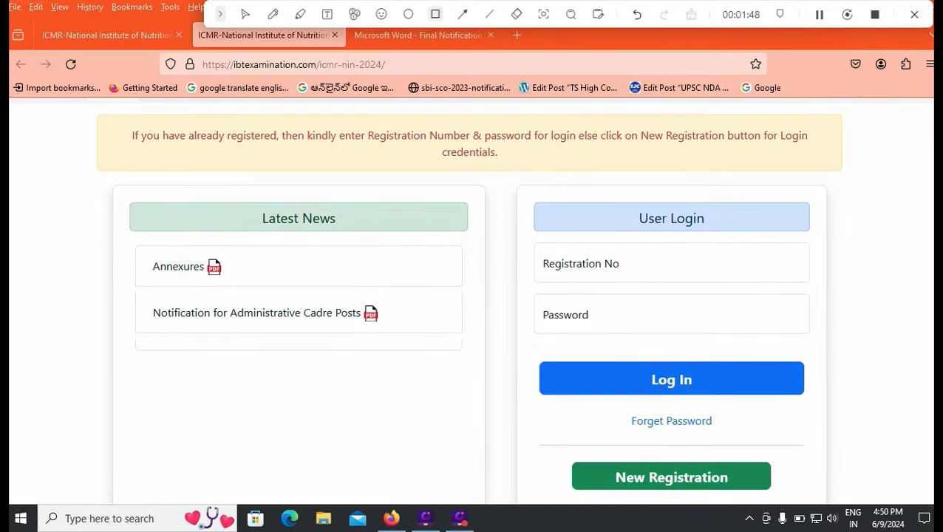
mouse_move(555, 453)
mouse_down()
mouse_move(593, 498)
mouse_move(791, 502)
mouse_up()
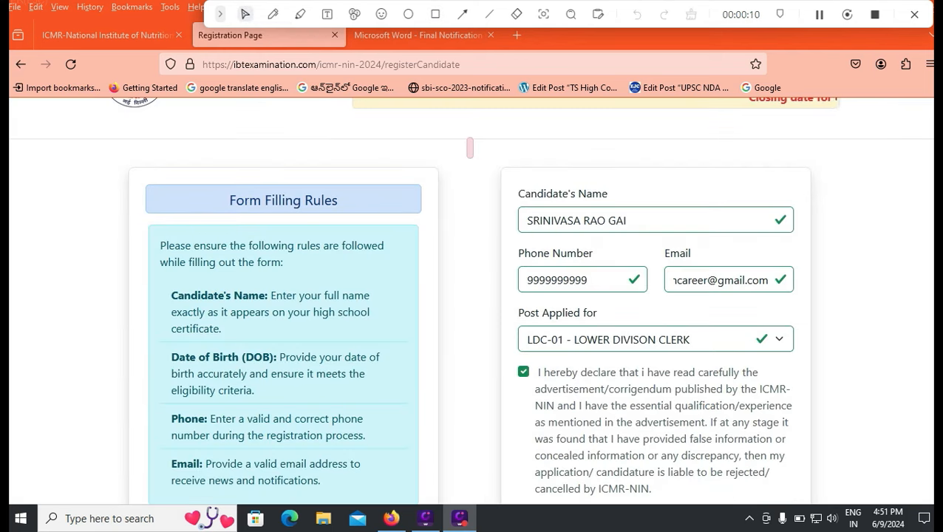
Correct the end of the candidate's name in the registration form, in capital letters
click(628, 220)
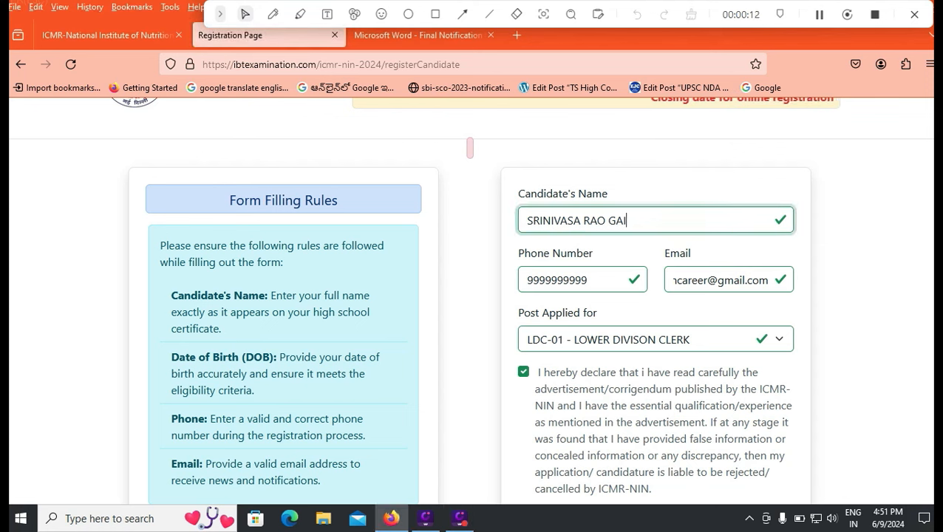
key(BackSpace)
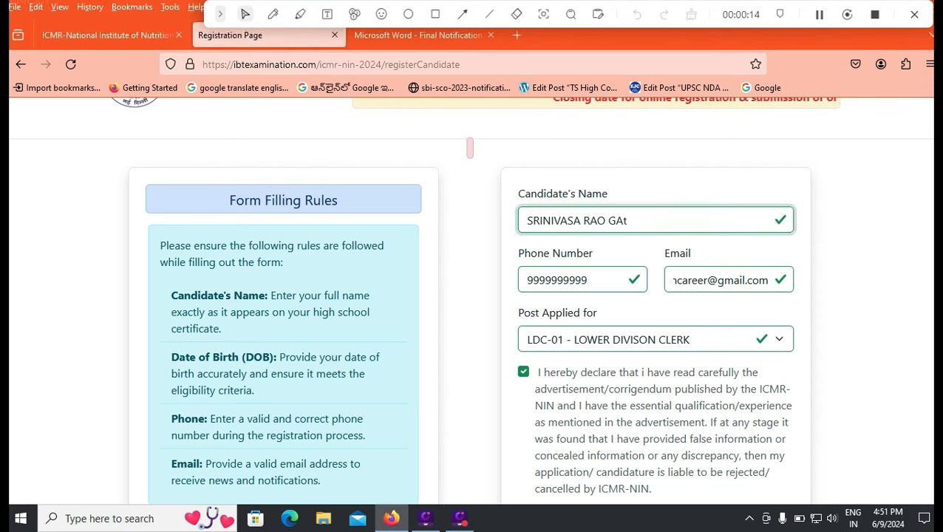
text(ti)
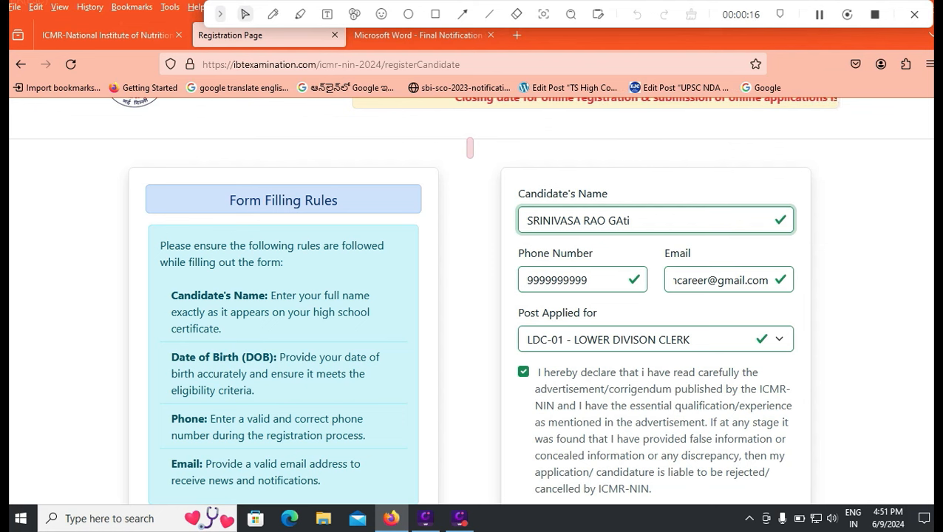
key(BackSpace)
key(BackSpace)
text(TI)
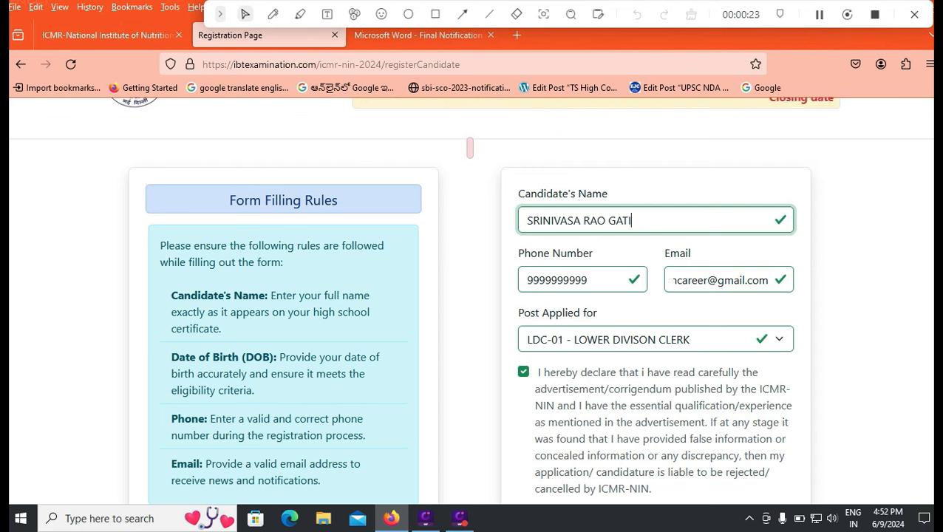
Check the Post Applied for options, keep LDC-01 - LOWER DIVISON CLERK, and submit the registration to reach the phone OTP entry
scroll(472, 296, down, 2)
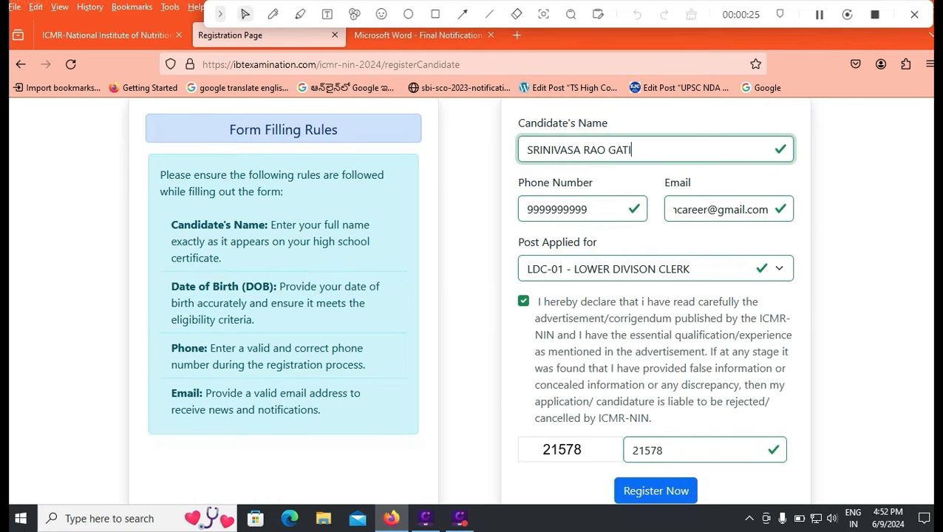
click(656, 269)
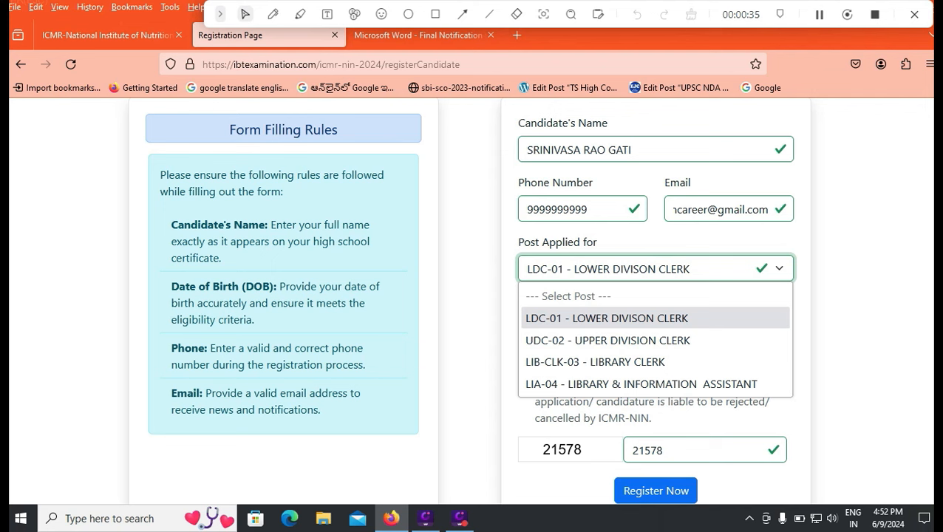
key(Escape)
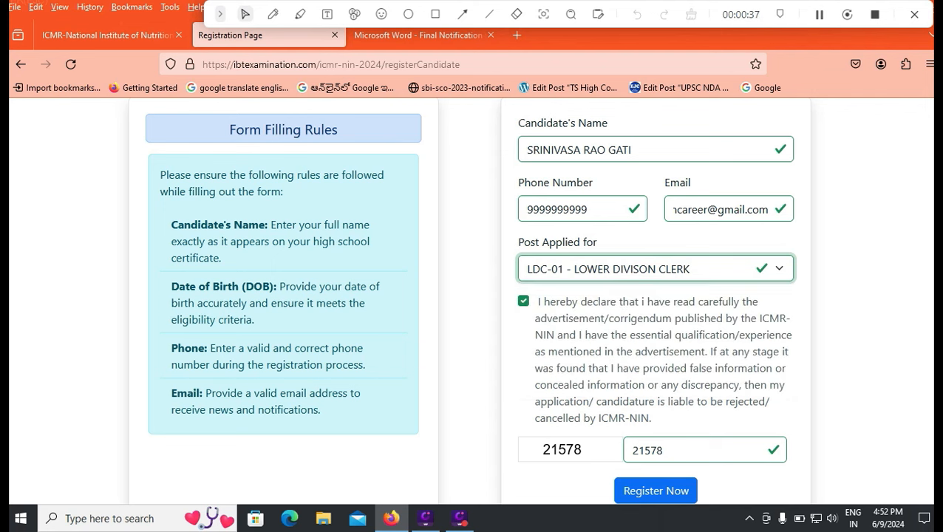
key(Tab)
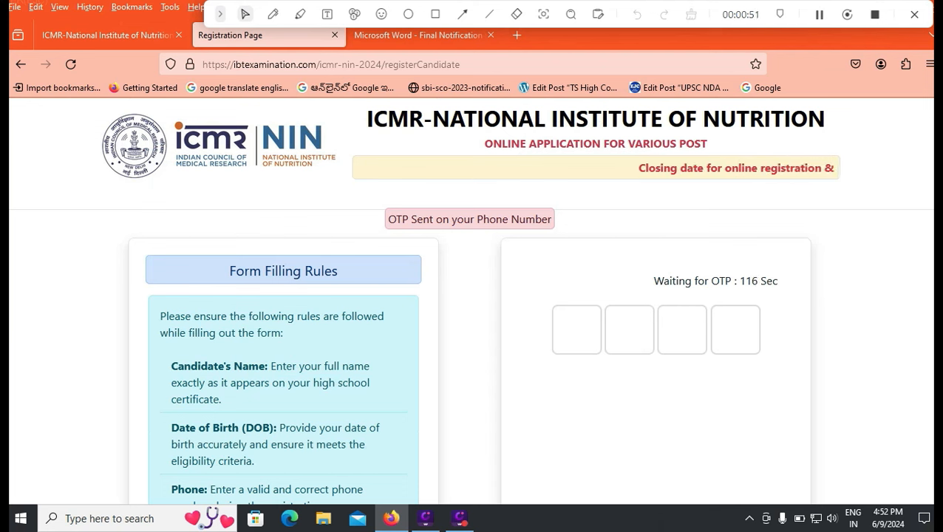
click(576, 330)
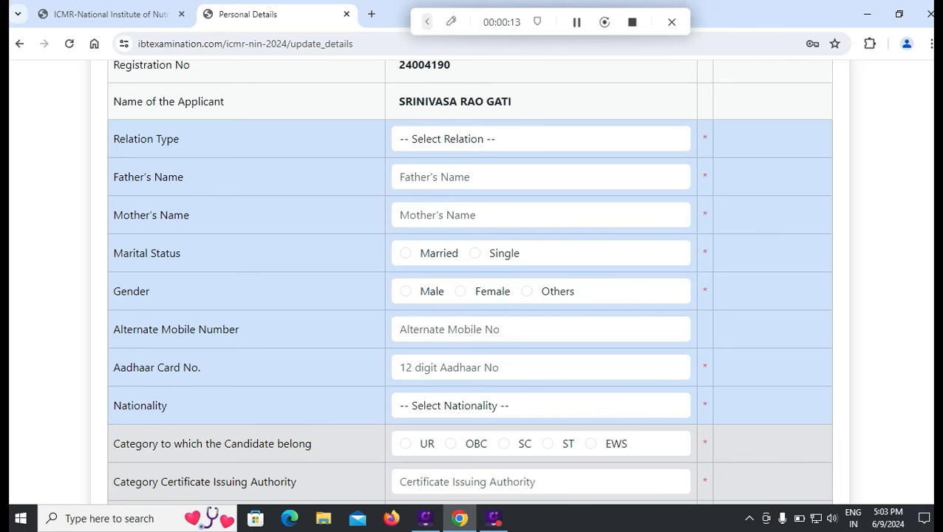
Set the Relation Type to S/O and fill in the father's name in the personal details form
click(541, 139)
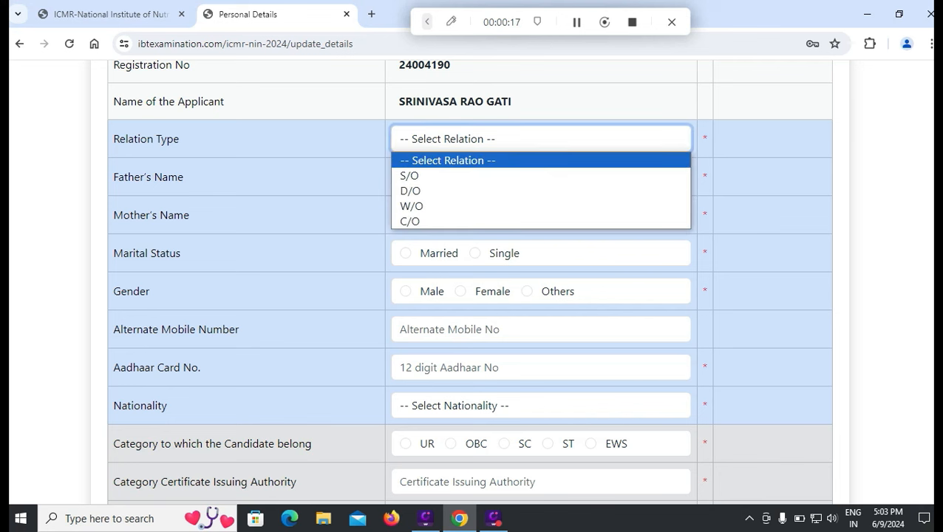
click(542, 176)
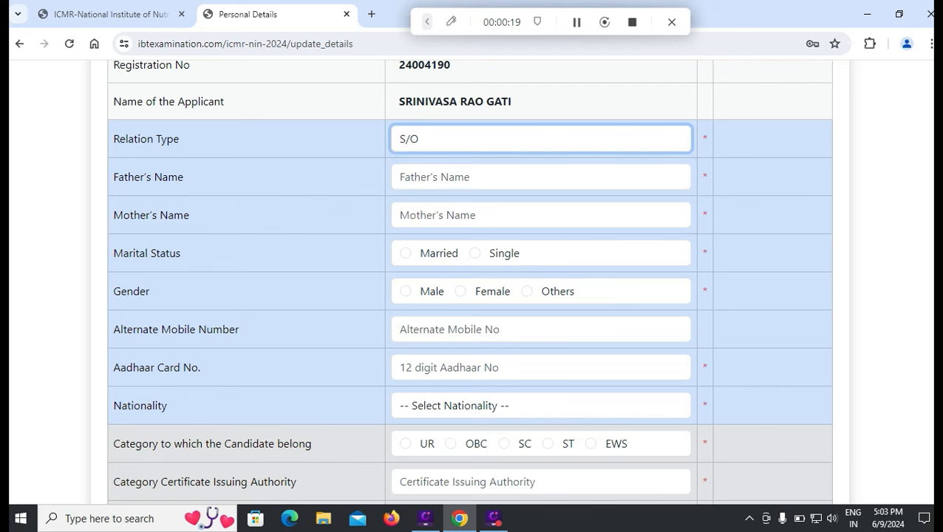
click(541, 177)
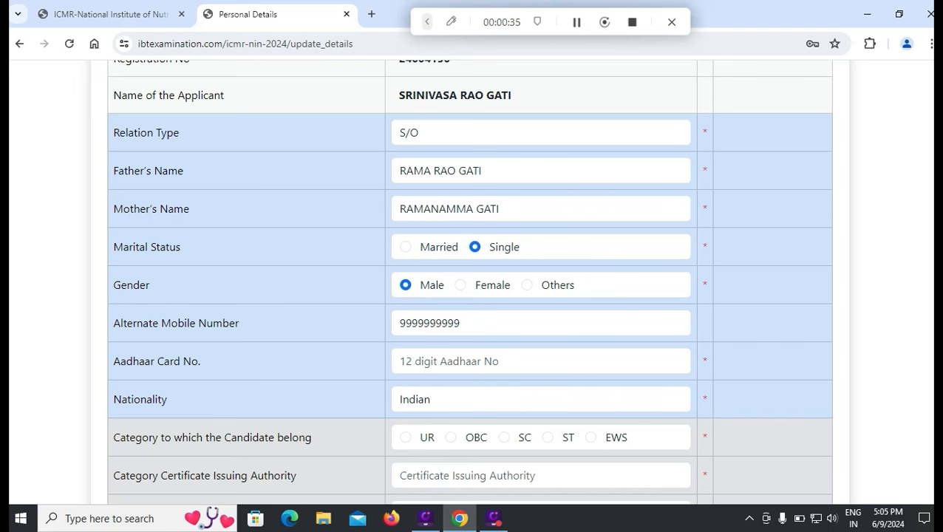
Go over the Aadhaar and nationality fields and set the candidate's category to UR
scroll(470, 281, down, 1)
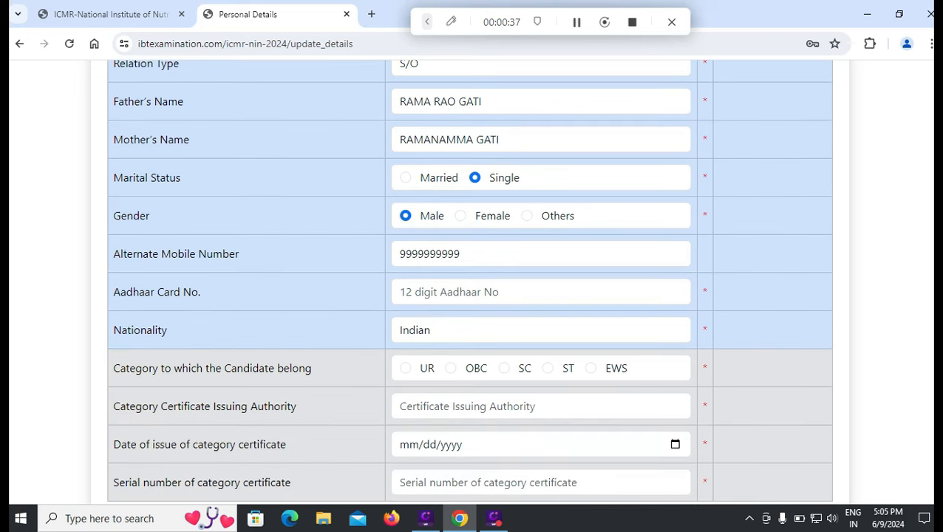
click(474, 292)
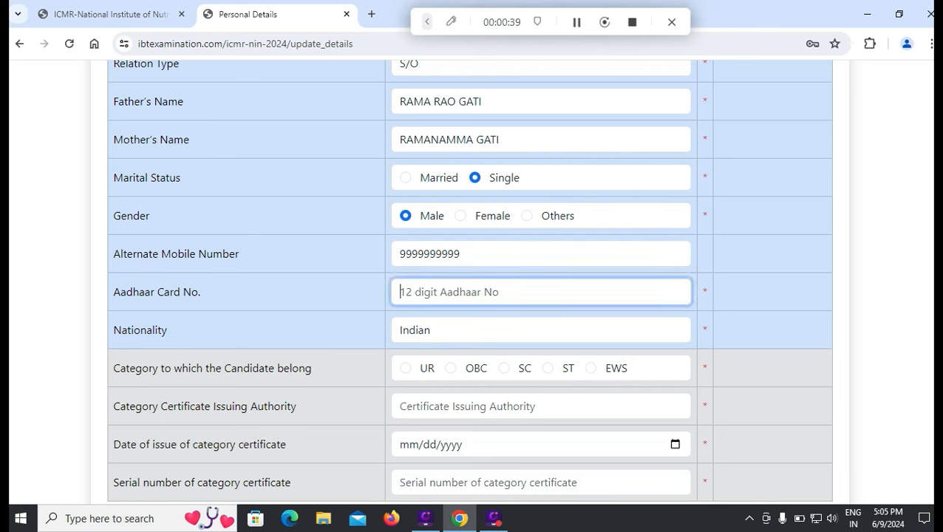
click(473, 331)
click(444, 367)
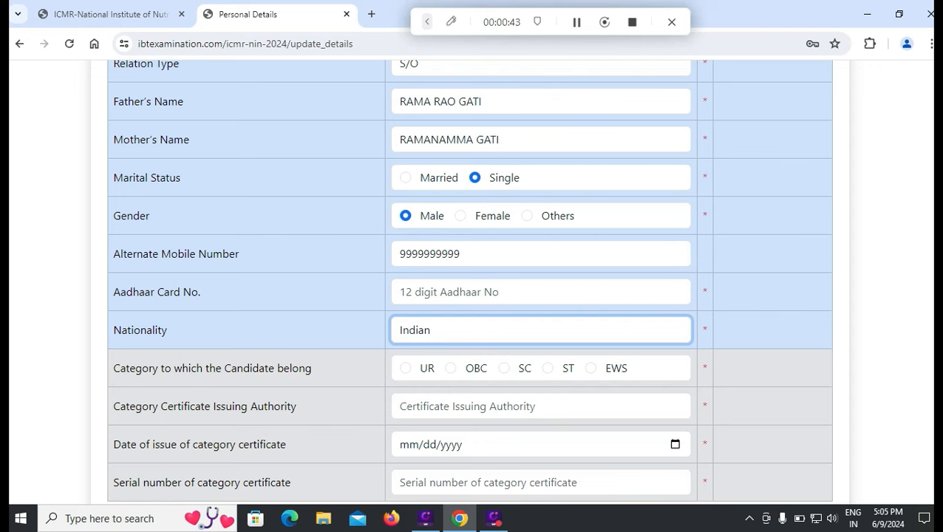
click(406, 368)
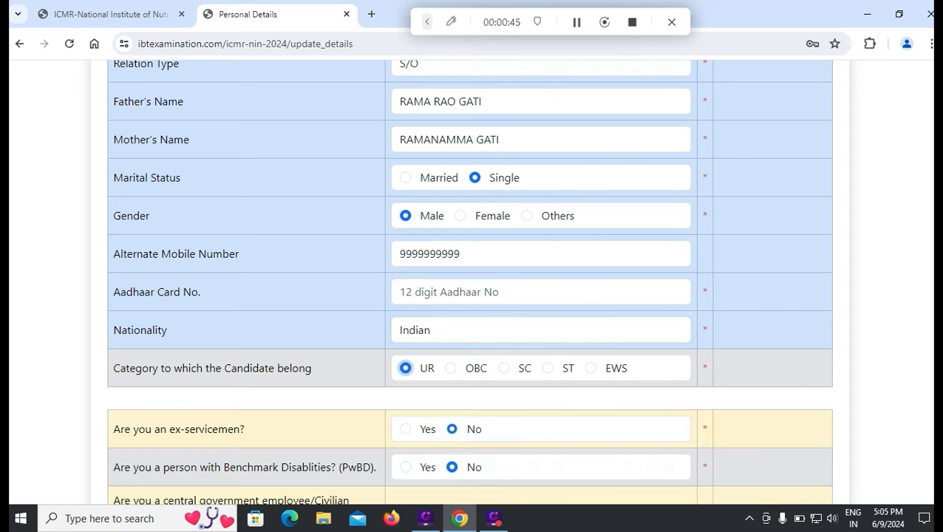
Review the ex-servicemen, disability, government employment, NOC and experience questions, and check the date of birth calendar
scroll(469, 284, down, 2)
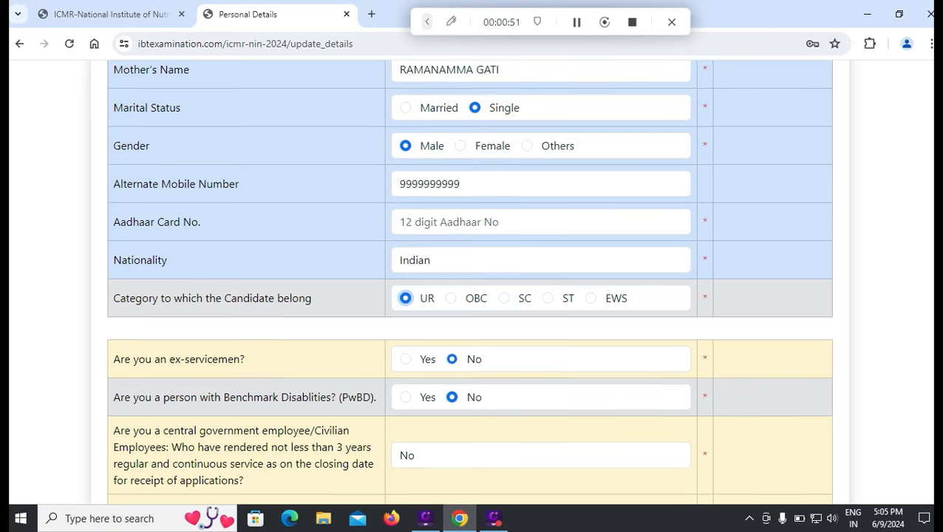
scroll(469, 285, down, 2)
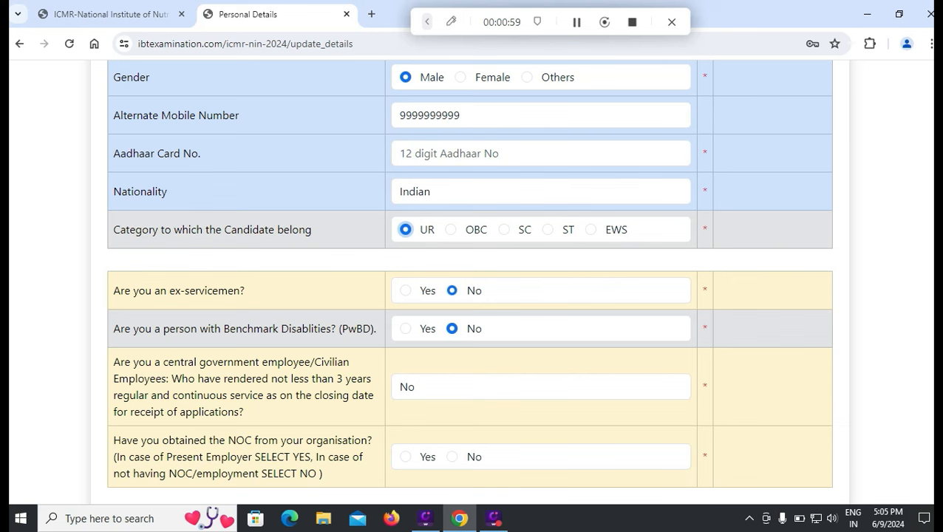
scroll(469, 284, down, 2)
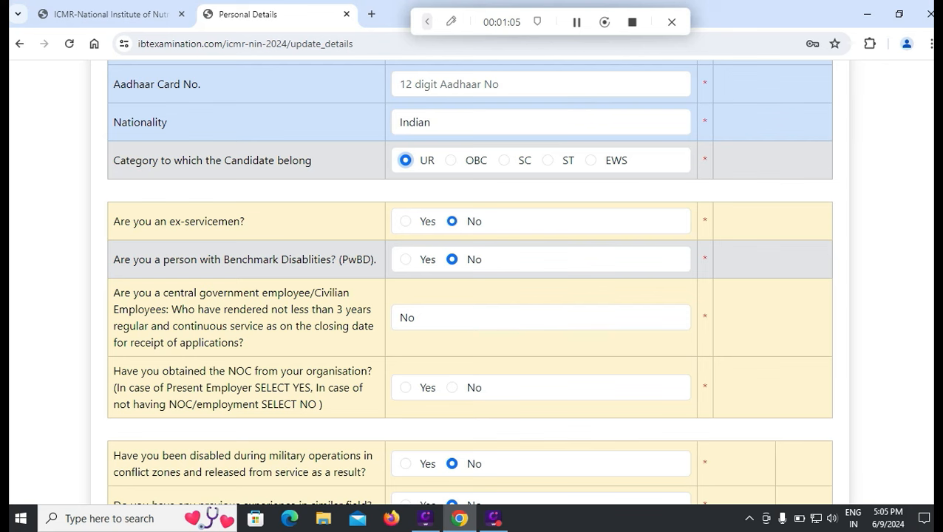
scroll(469, 285, down, 2)
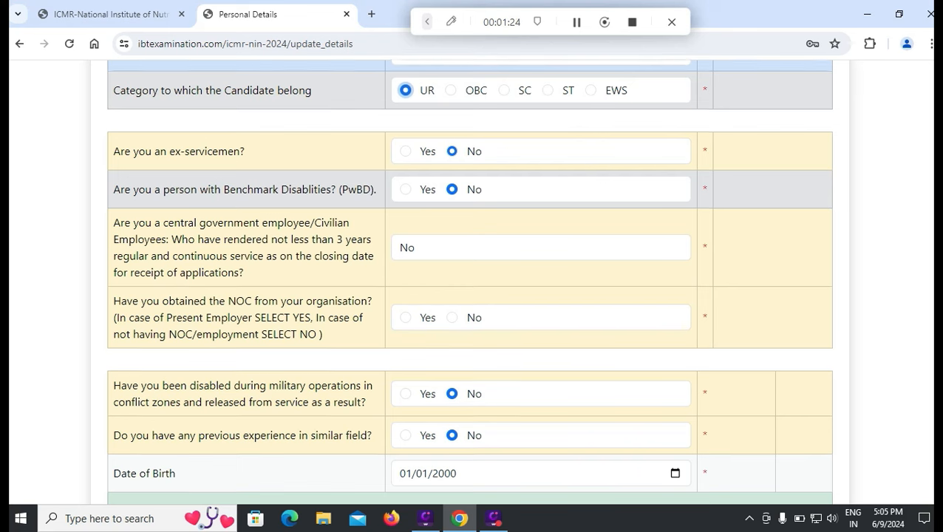
scroll(471, 281, down, 1)
click(675, 405)
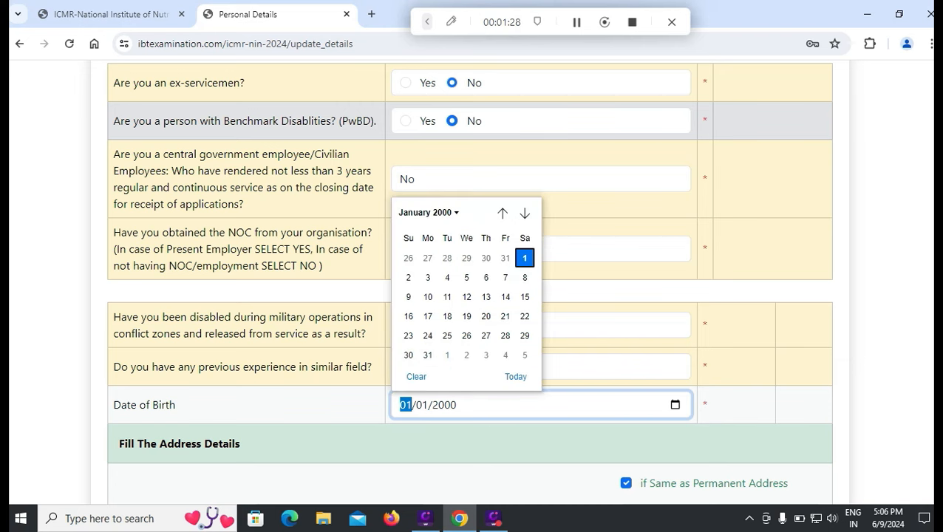
click(297, 338)
Go over the permanent and correspondence address details, check the accuracy declaration and update the personal details
scroll(470, 281, down, 2)
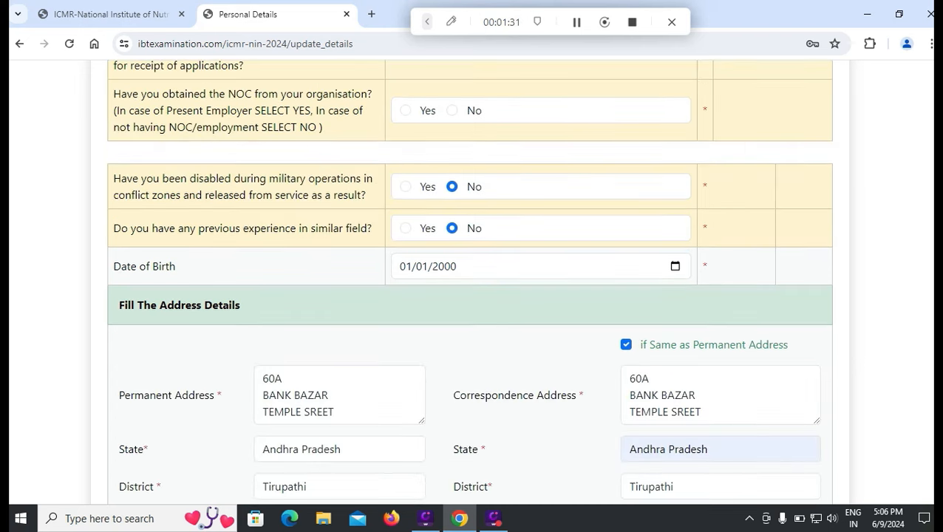
scroll(470, 281, down, 1)
scroll(470, 281, down, 1)
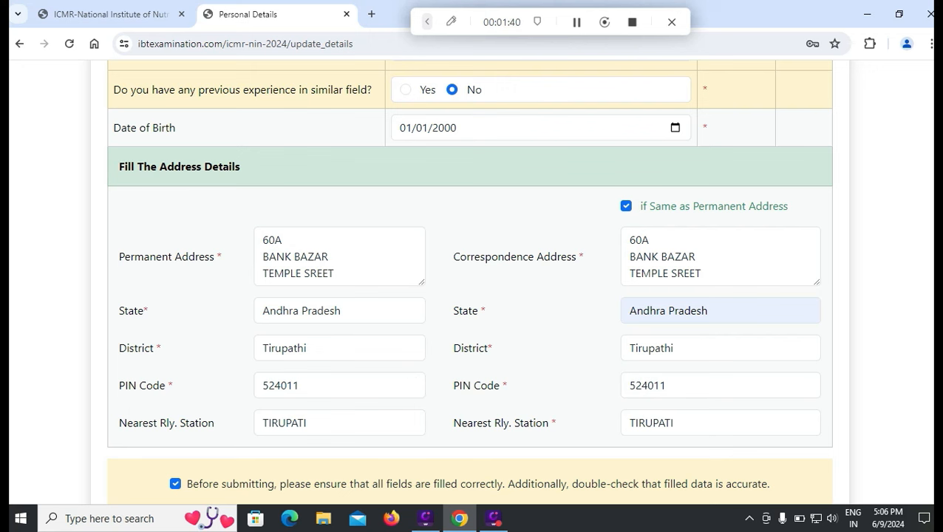
scroll(470, 281, down, 1)
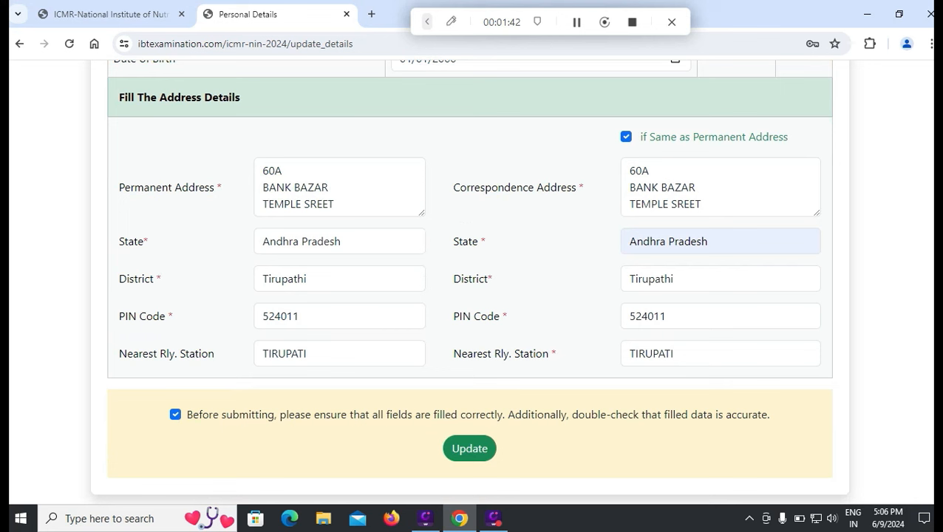
click(175, 415)
click(175, 415)
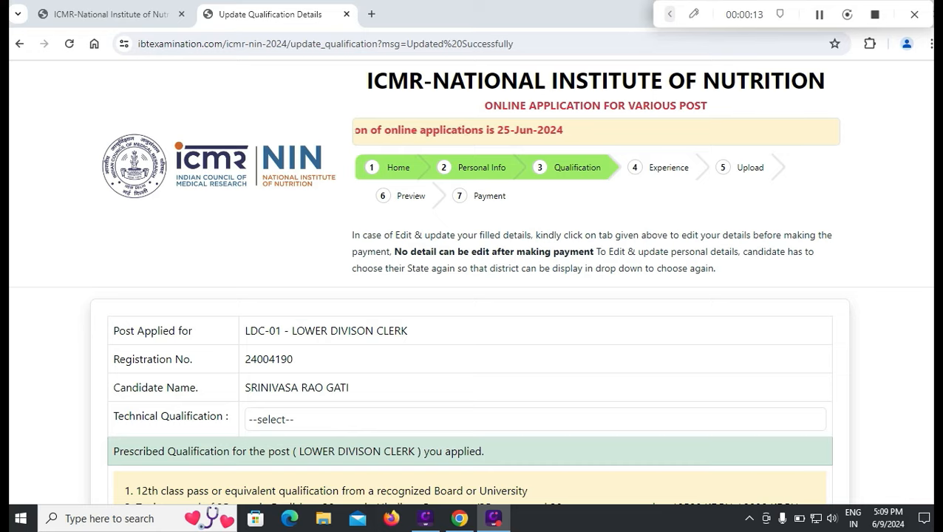
Set the Technical Qualification to Typing Certificate issued by Concerned State Technical Board
scroll(471, 296, down, 1)
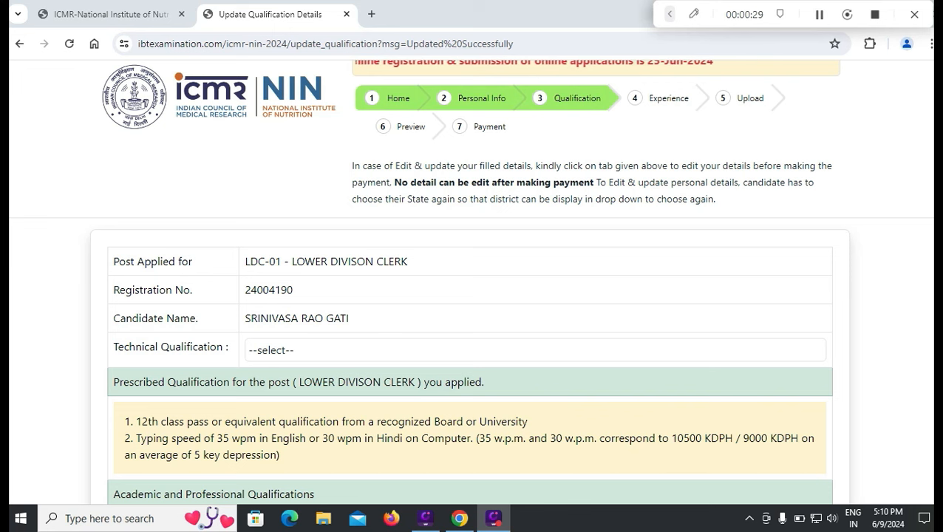
click(535, 351)
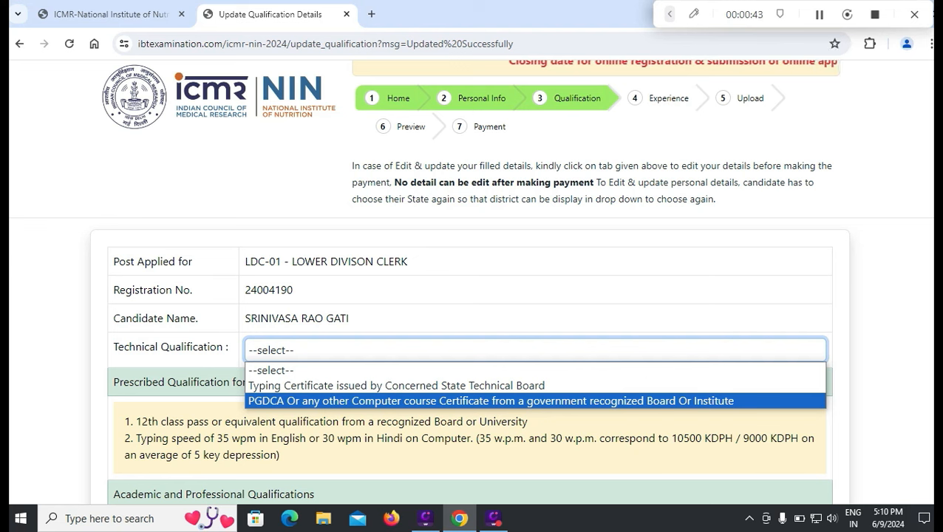
key(Up)
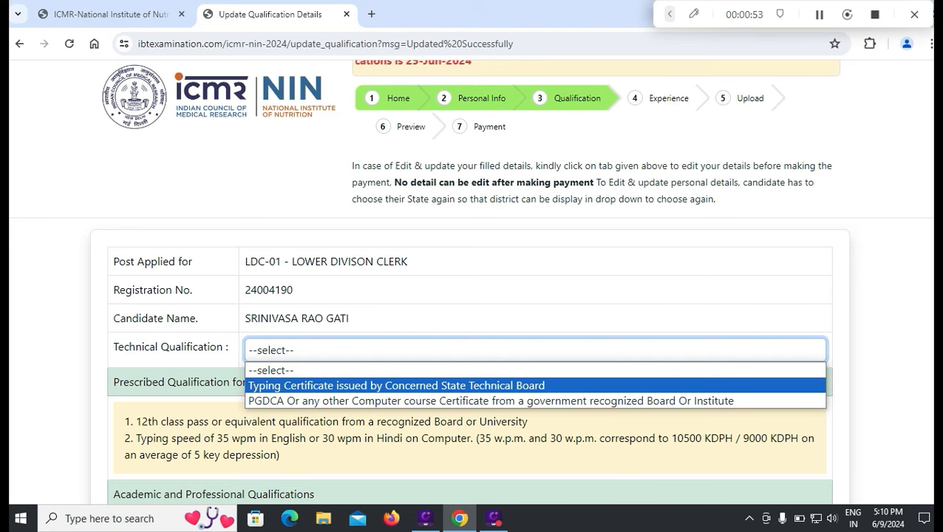
key(Return)
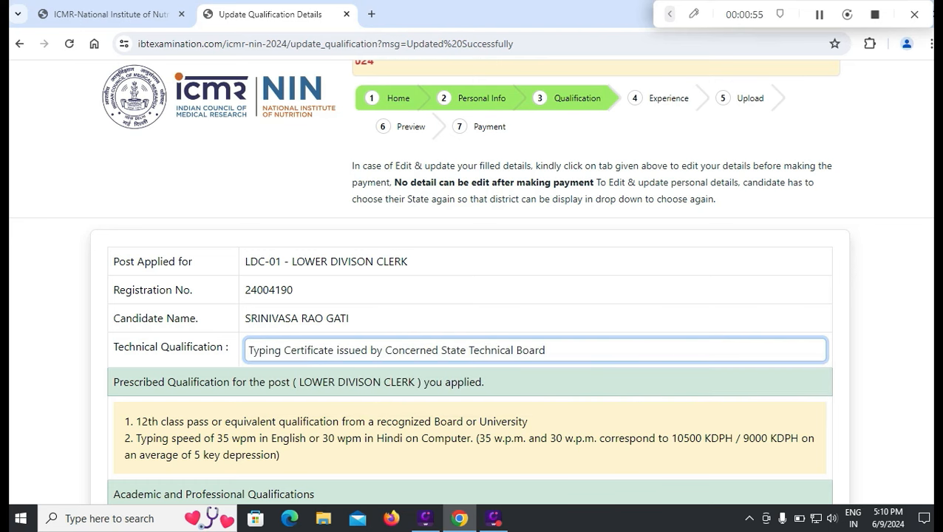
Fill in the 10th qualification row with board CBSE, passing year 2015, maximum marks 600 and marks obtained 480
scroll(471, 295, down, 1)
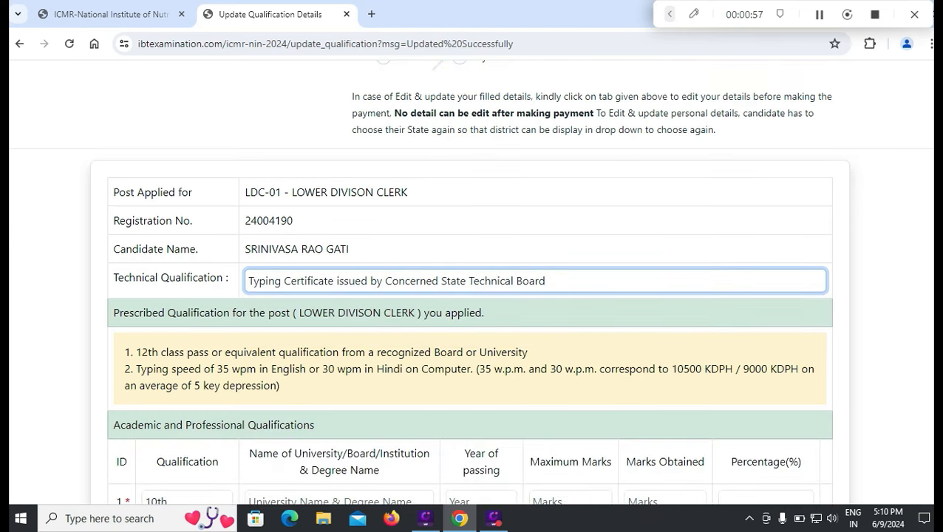
scroll(471, 296, down, 1)
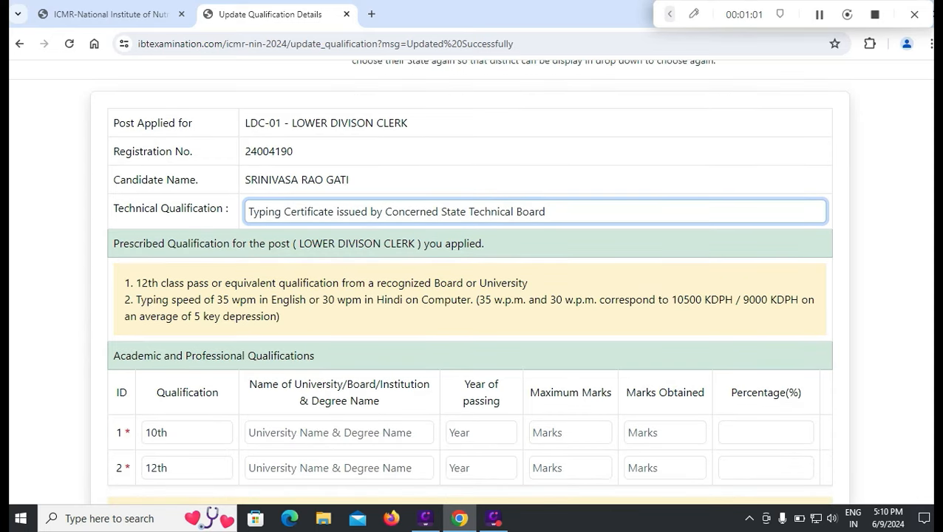
scroll(471, 295, down, 1)
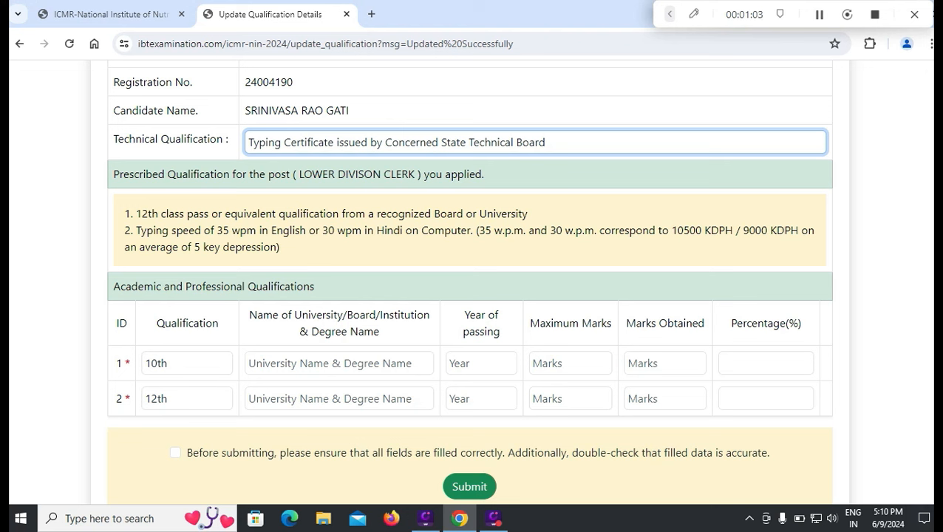
click(349, 363)
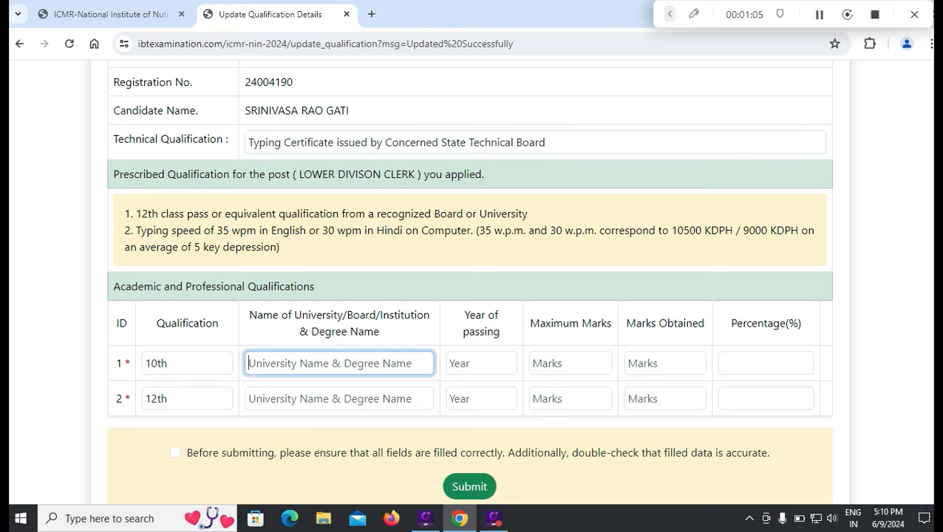
text(C)
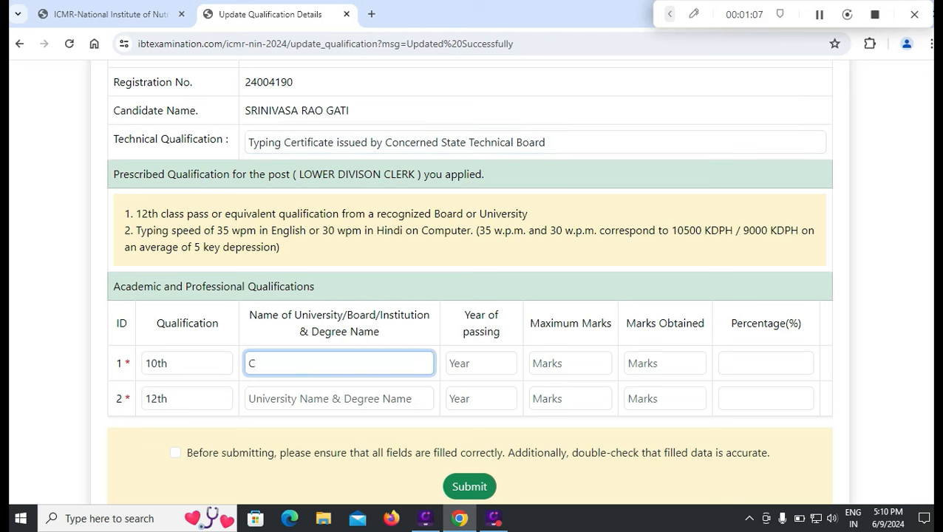
text(BSE)
key(Tab)
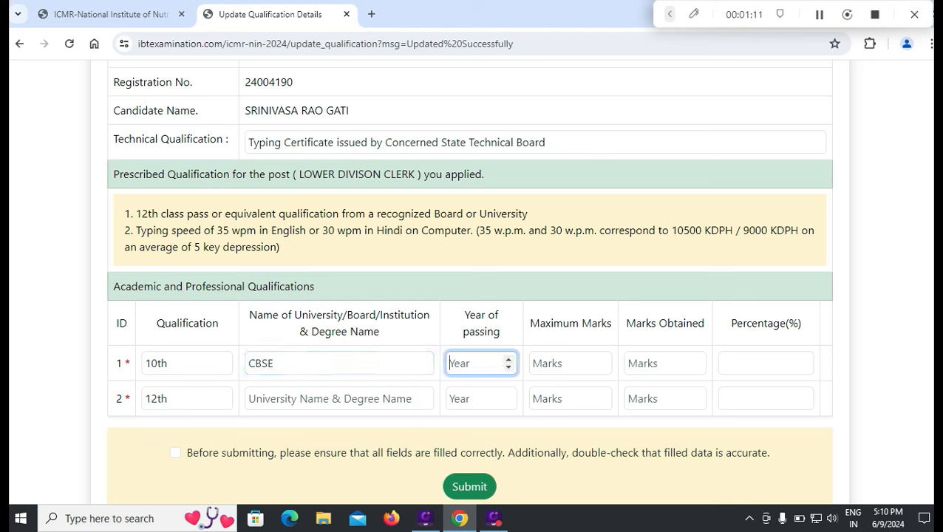
text(2015)
key(Tab)
text(60)
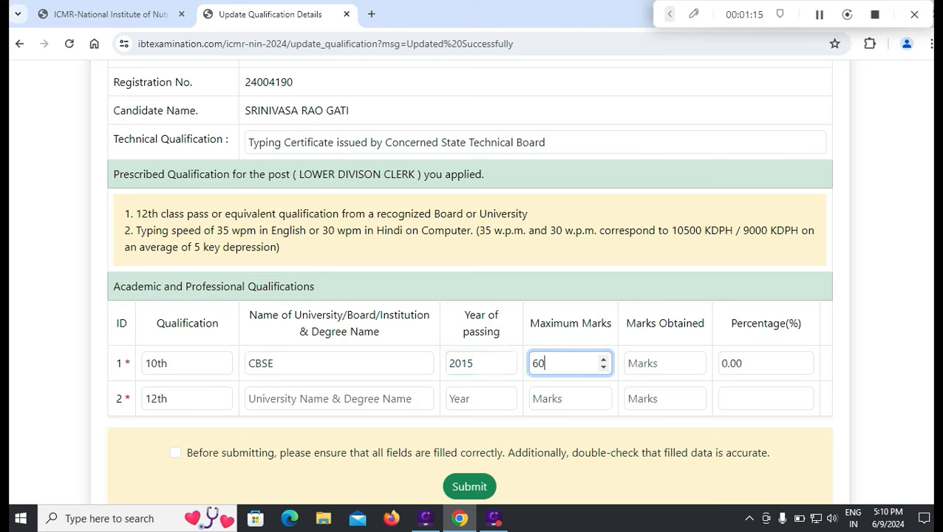
text(0)
key(Tab)
text(48)
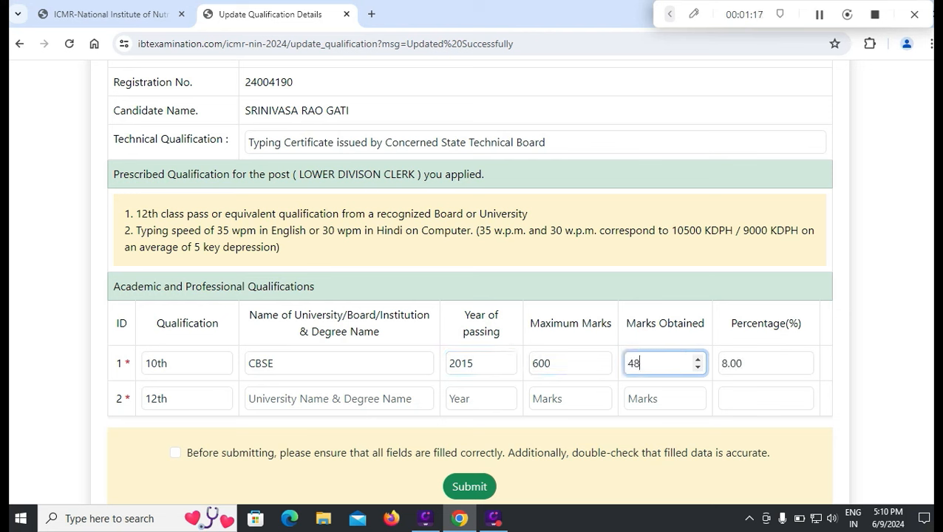
text(0)
Fill in the 12th row with APBIE, year 2017, maximum marks 1200 and obtained marks 1080, and submit the qualifications with the declaration accepted
click(339, 400)
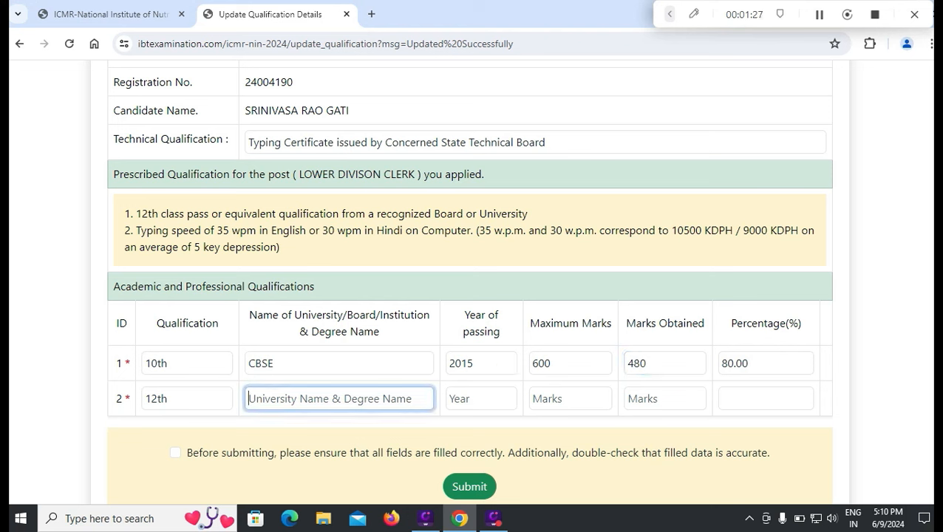
text(APBIE)
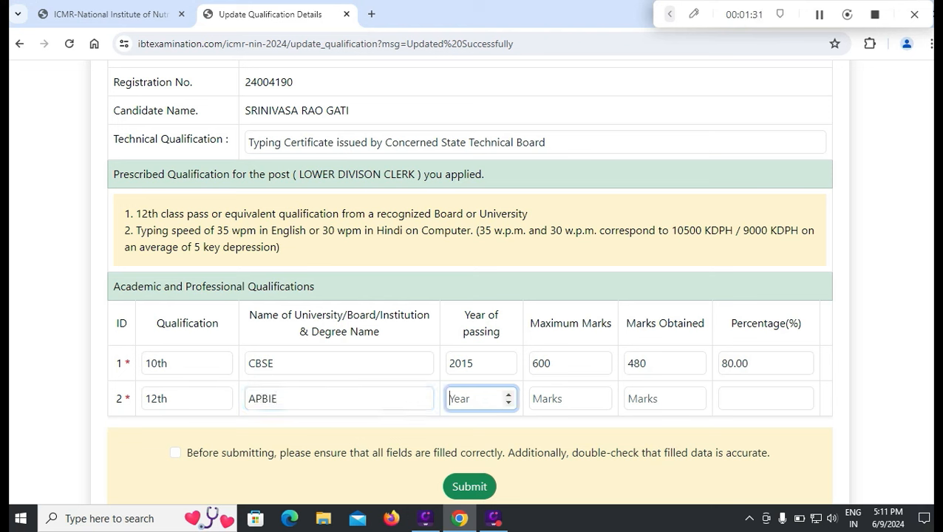
text(2017)
key(Tab)
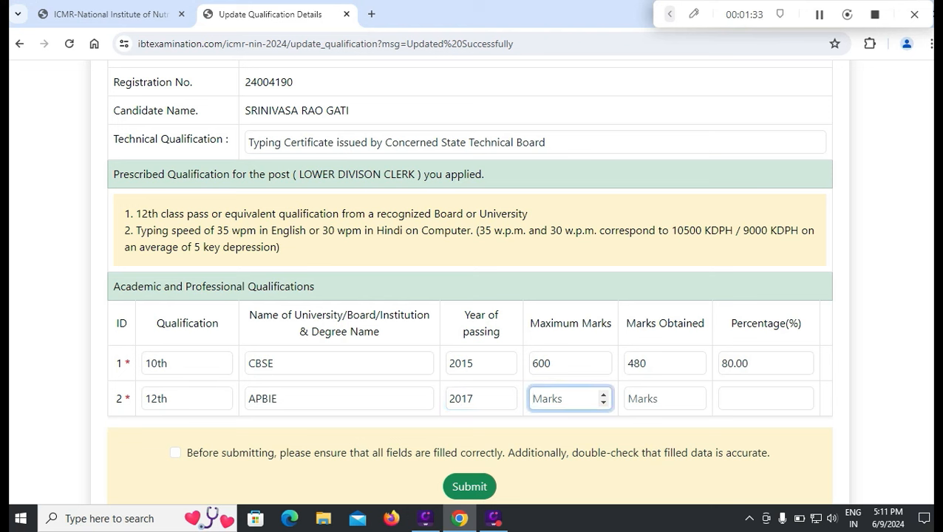
text(1200)
key(Tab)
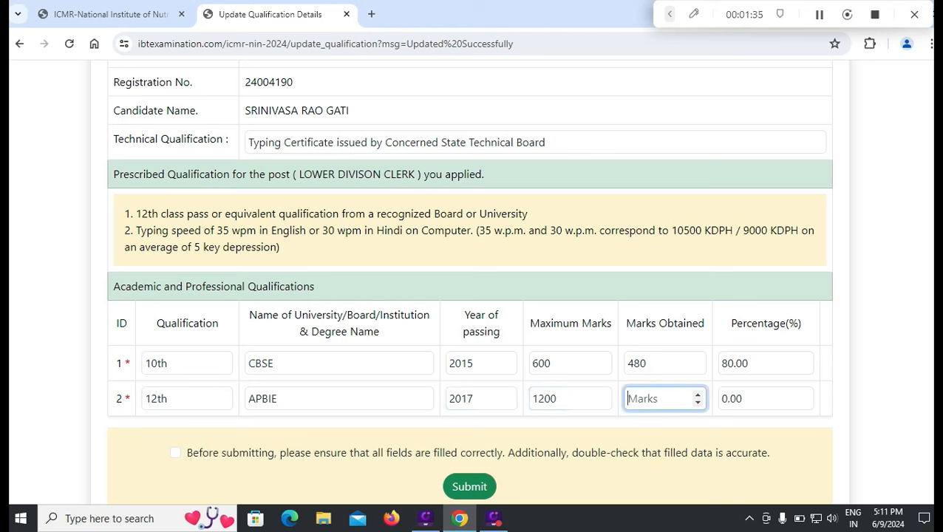
text(1080)
click(562, 477)
click(176, 453)
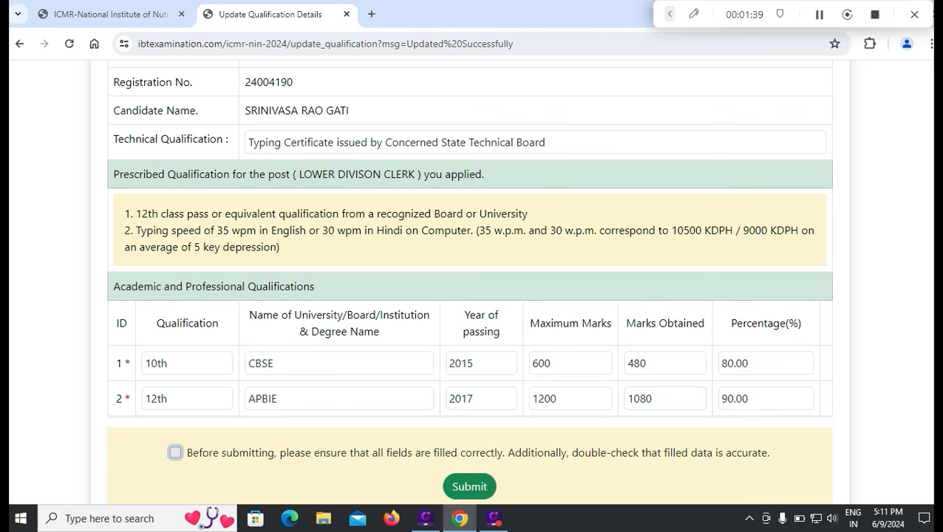
Look over the Experience Details form and skip it without entries to proceed to the document upload page
scroll(470, 295, down, 1)
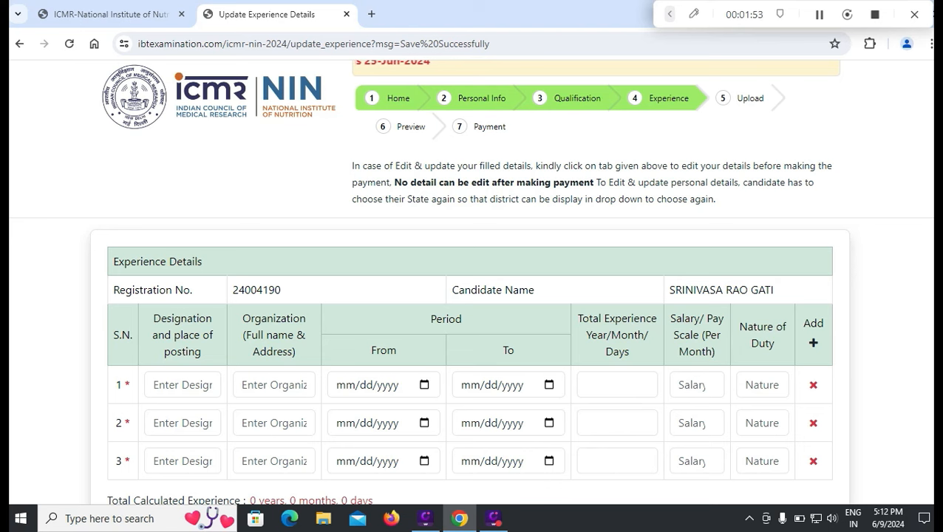
scroll(470, 281, down, 3)
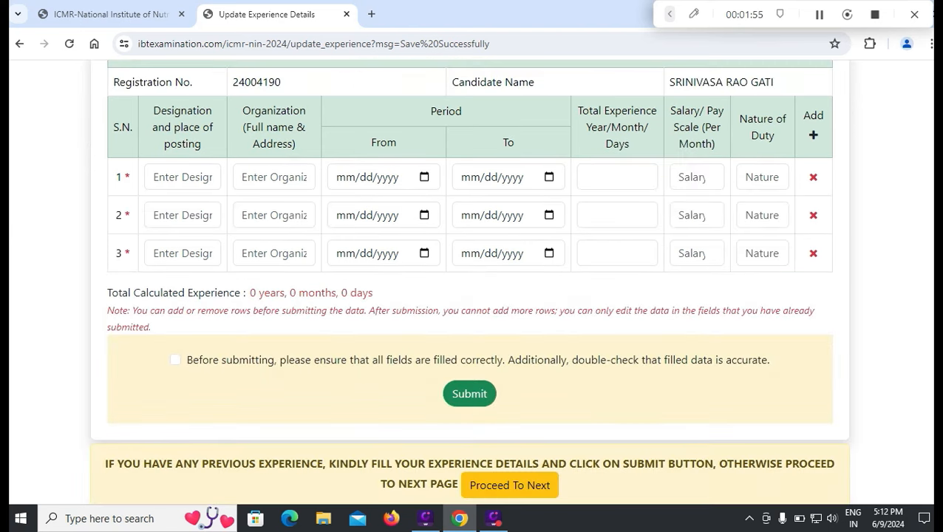
scroll(470, 280, down, 1)
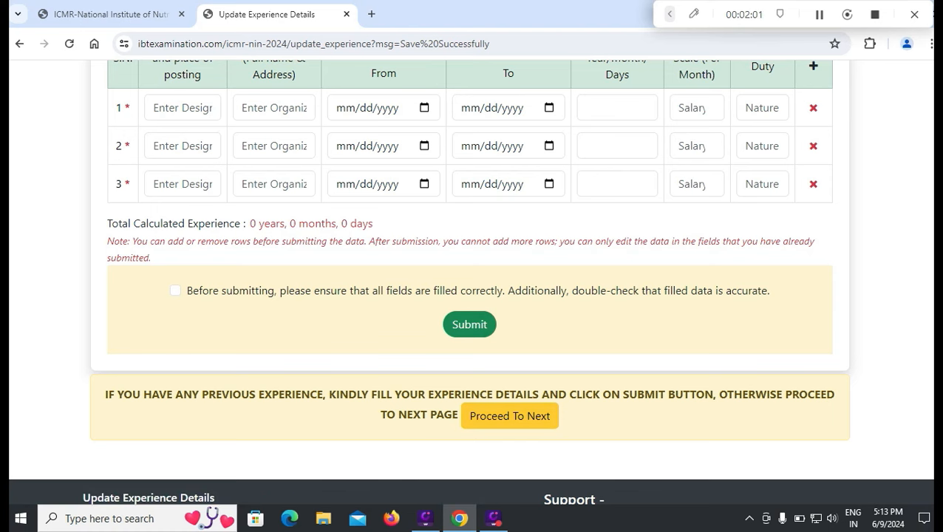
click(509, 416)
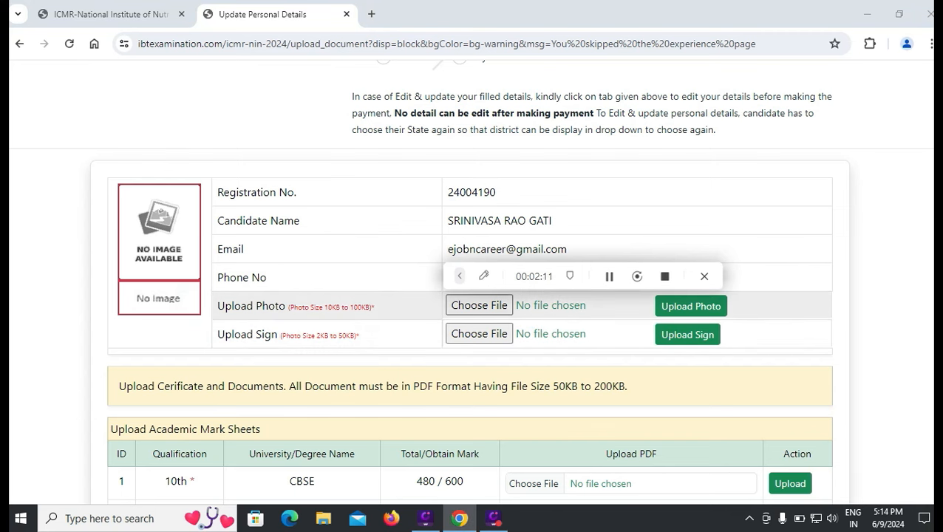
Go through the photo, signature and certificate uploads and accept the declaration for the final submission
click(479, 305)
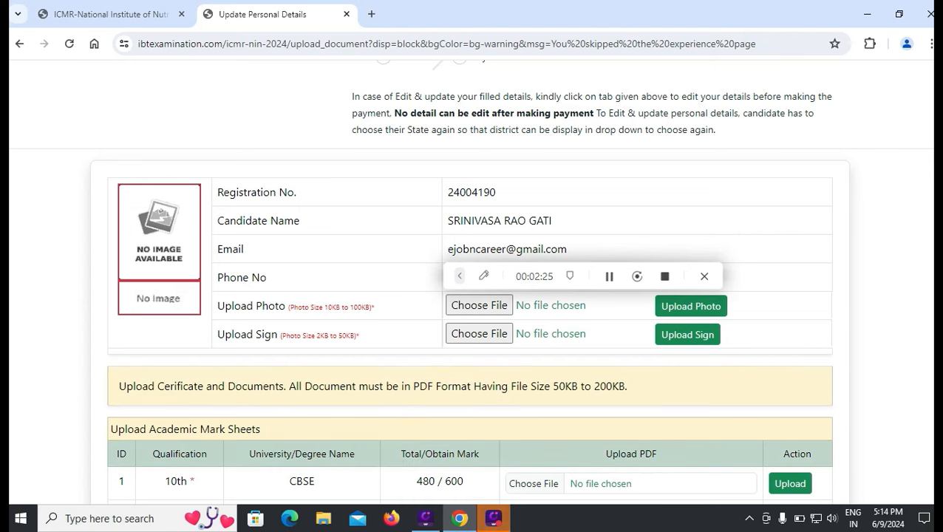
scroll(472, 281, down, 10)
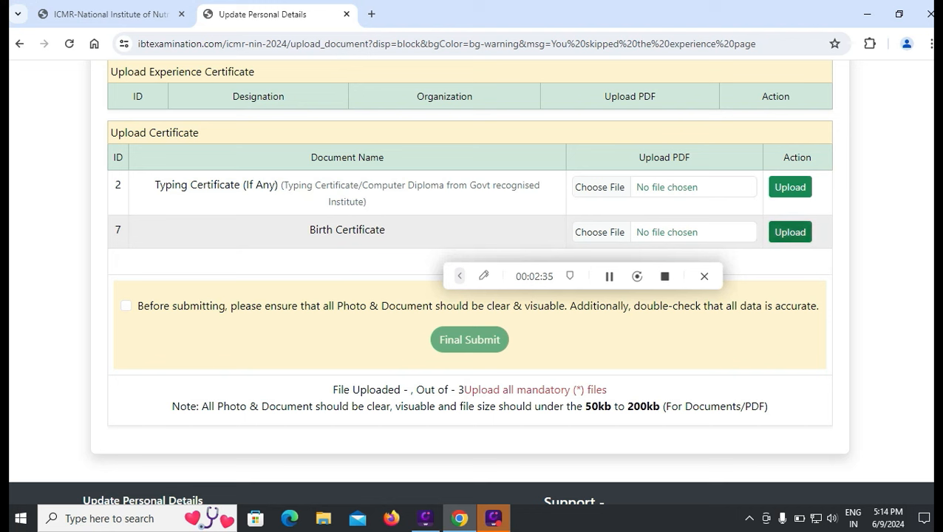
click(126, 307)
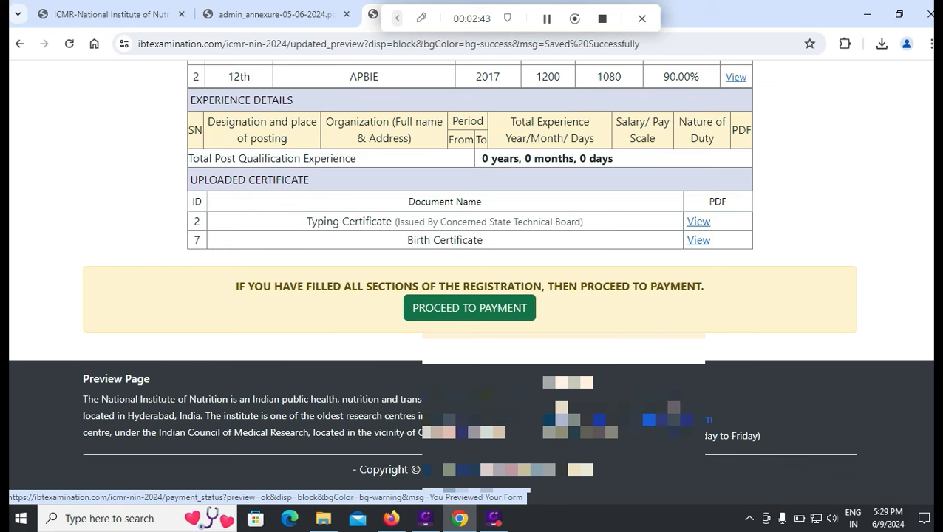
Proceed from the application preview to the payment page and accept the confirmation
click(469, 308)
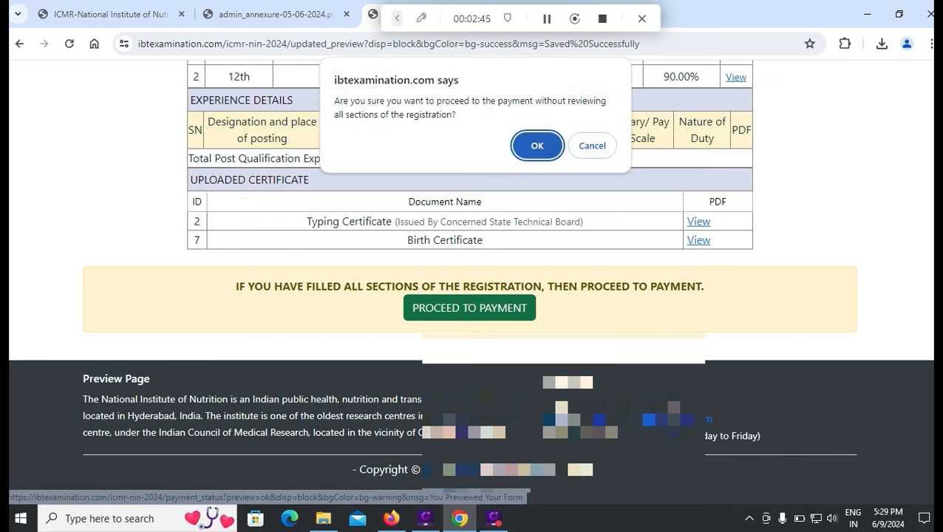
key(Return)
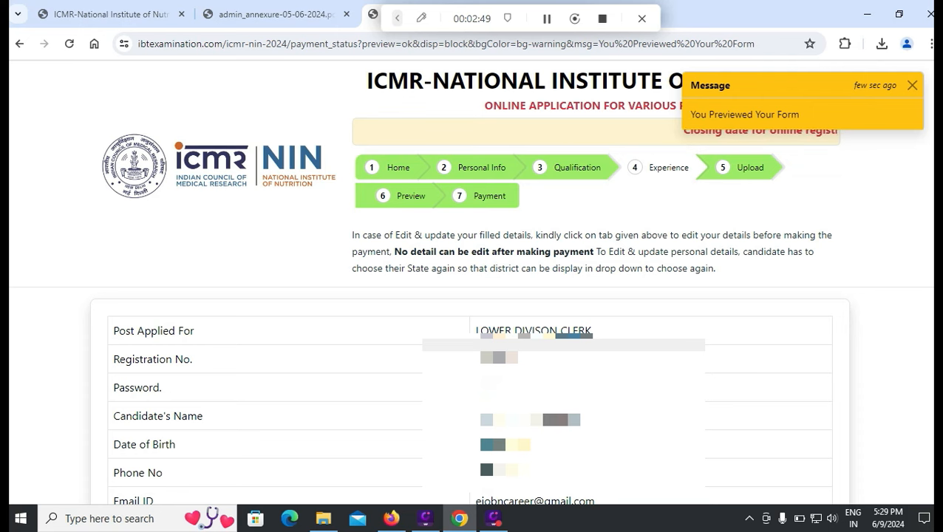
Proceed from the declaration to the registration fee payment and look over the QR code, UPI ID, Card and Net Banking options
scroll(472, 296, down, 5)
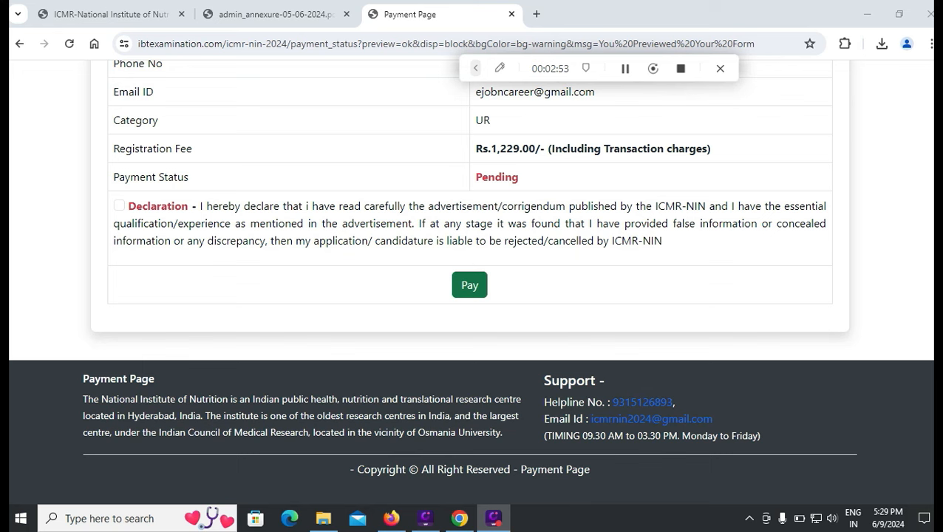
click(470, 285)
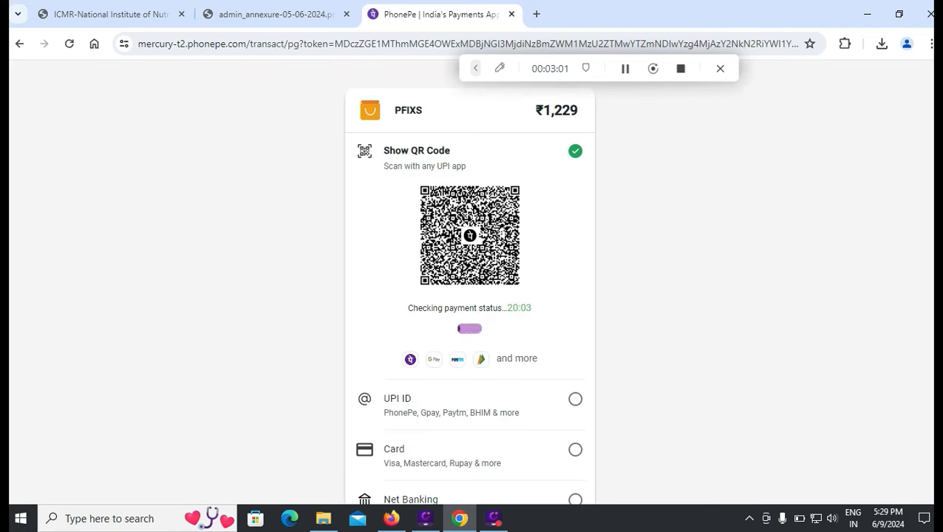
scroll(470, 295, down, 1)
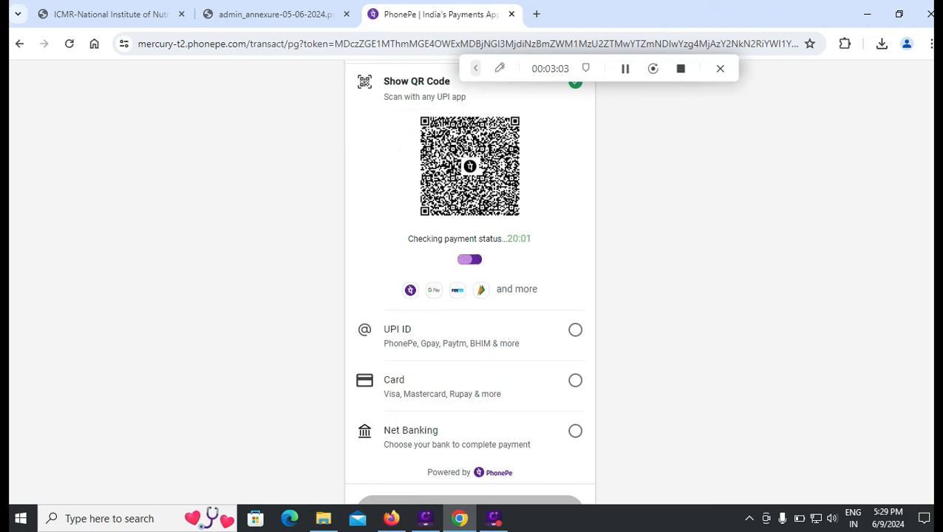
scroll(470, 296, down, 1)
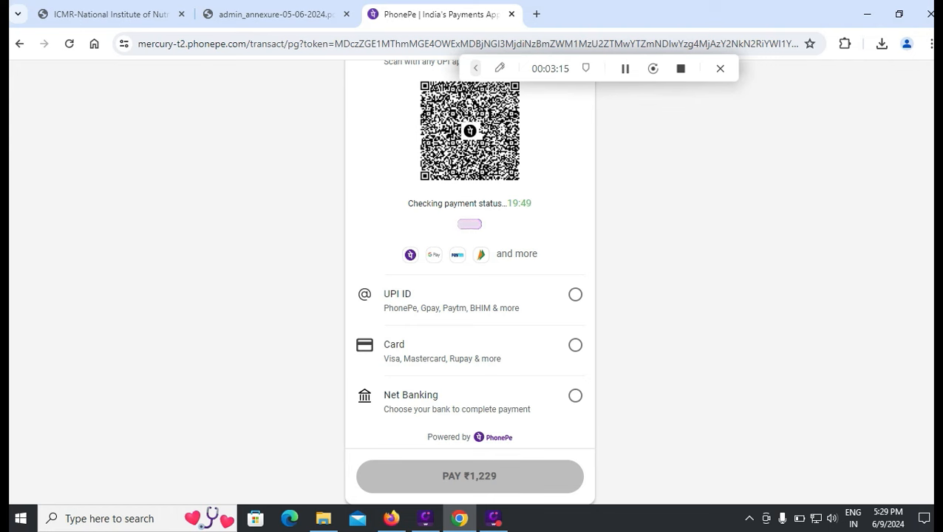
Return to the ICMR-NIN Career Opportunities page and open the application link to reach the portal's User Login section
click(110, 14)
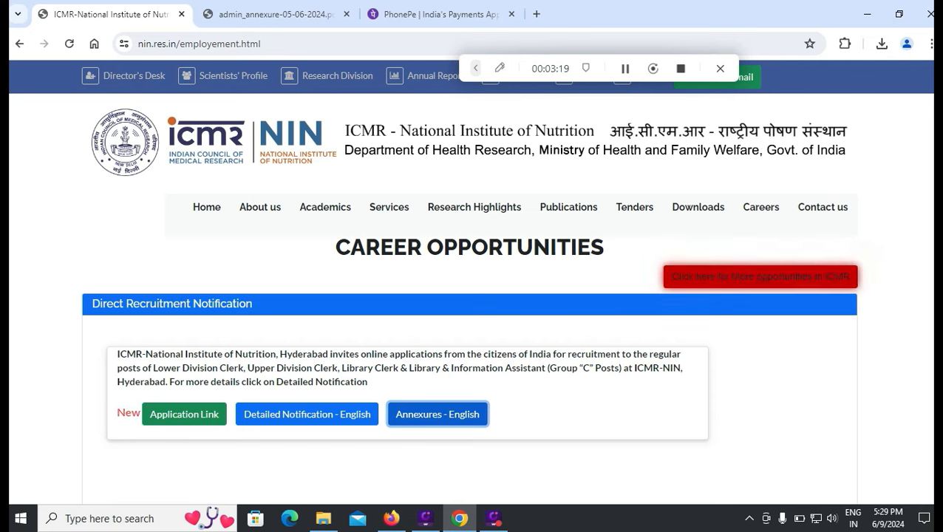
click(184, 414)
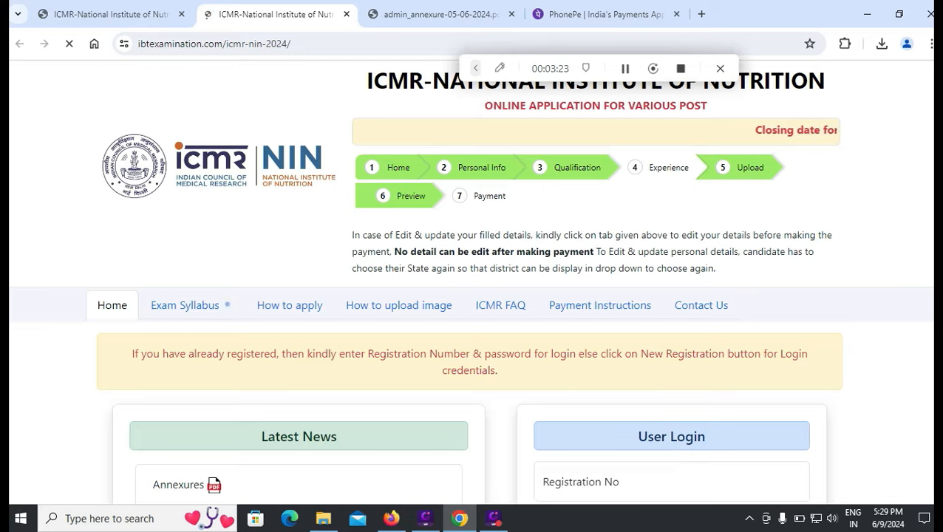
scroll(470, 283, down, 1)
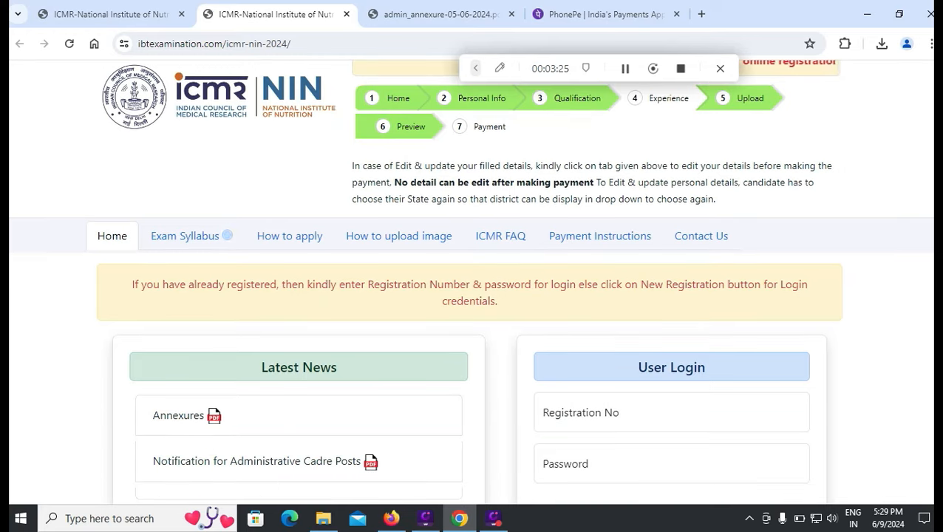